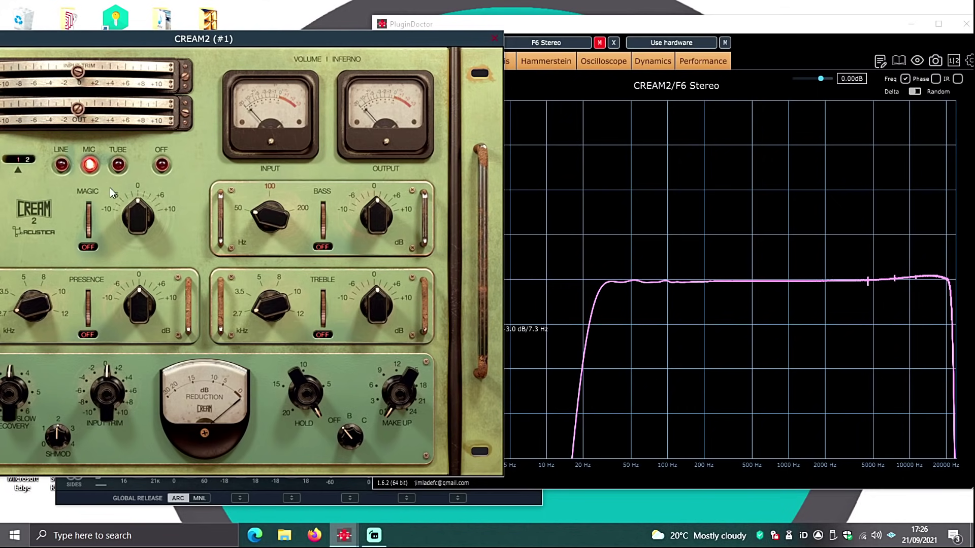
- Switch CREAM2 to its Tube preamp and set F6 Stereo band 2 to 94 Hz with -1.1 dB gain
click(117, 165)
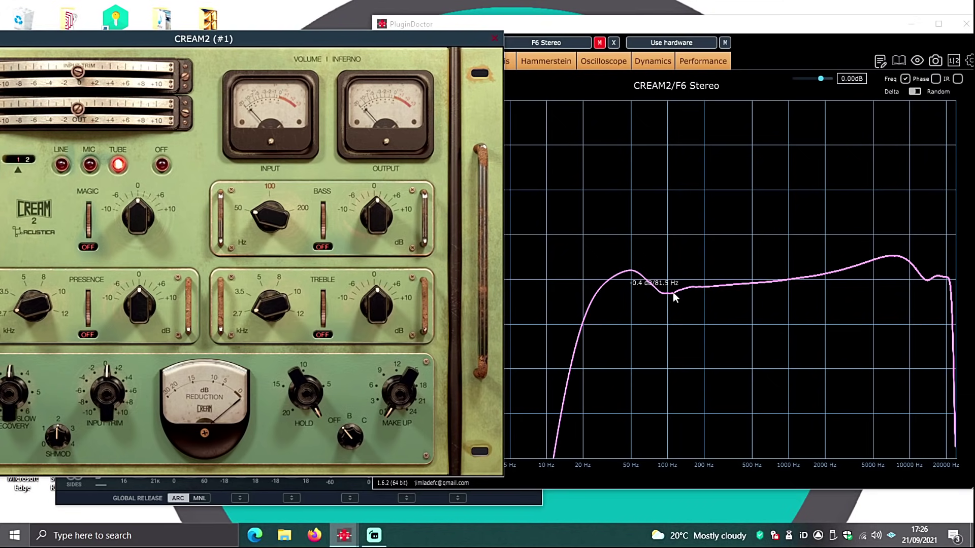
click(546, 43)
mouse_move(186, 264)
mouse_down()
mouse_move(130, 260)
mouse_move(169, 267)
mouse_up()
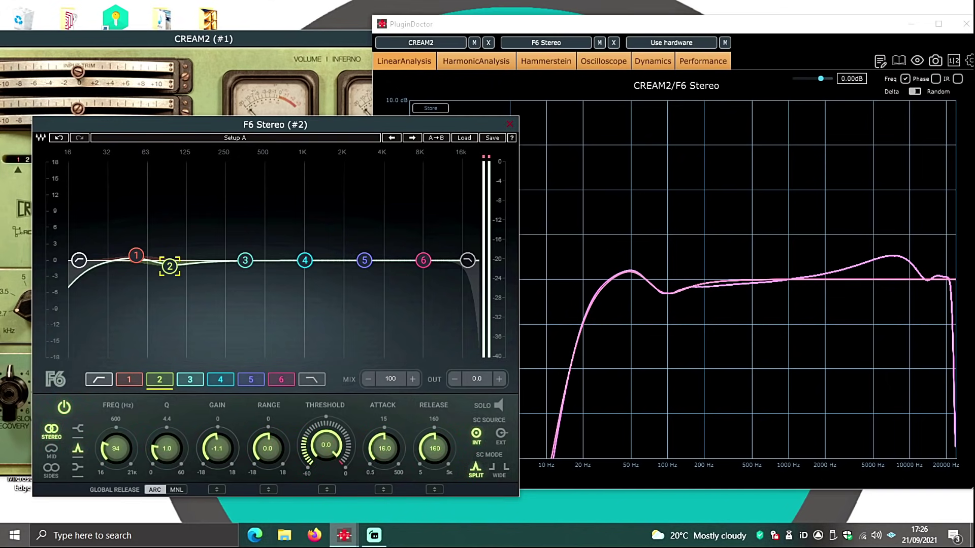
- Set F6 band 5 to 7163 Hz, 1.3 dB gain and Q 0.6, and band 6 to 13749 Hz with -0.6 dB gain
drag(364, 261, 416, 253)
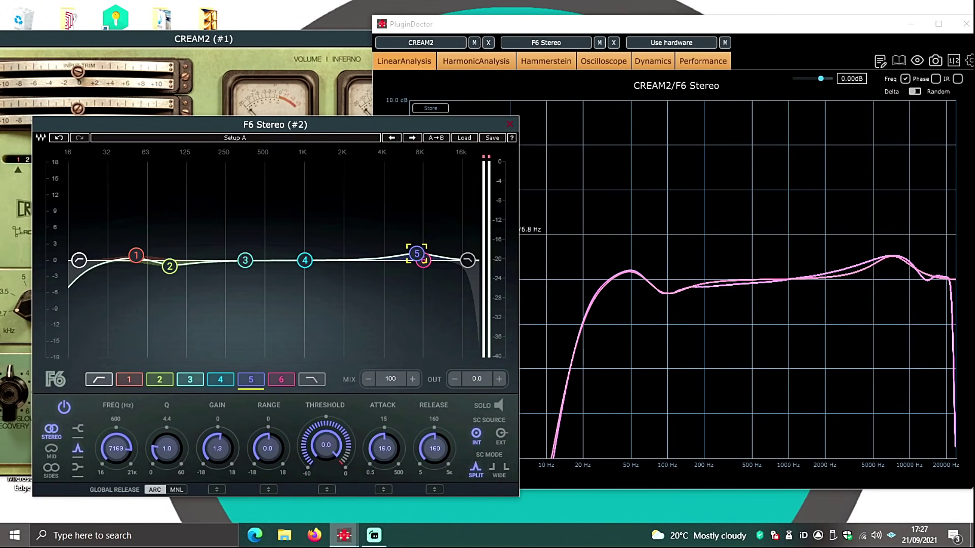
drag(167, 448, 167, 459)
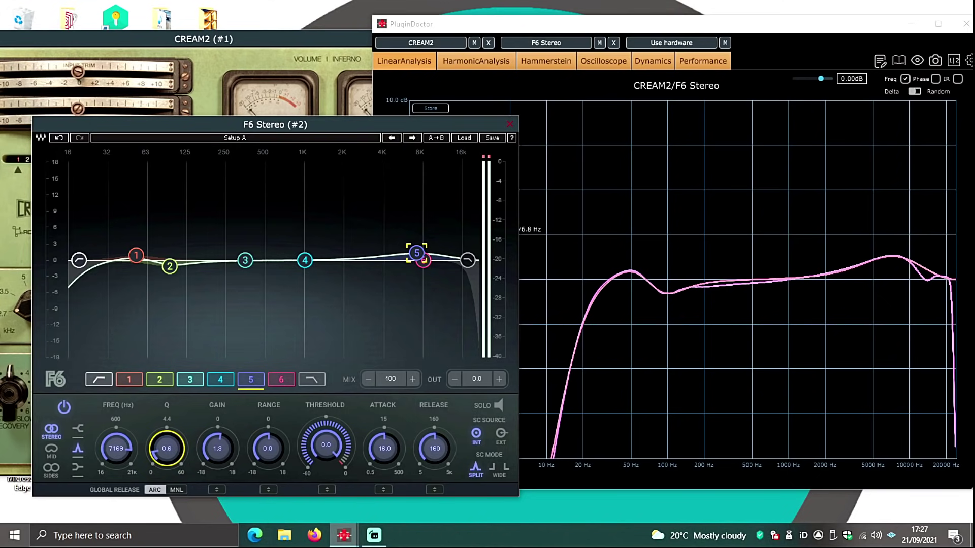
drag(422, 264, 454, 264)
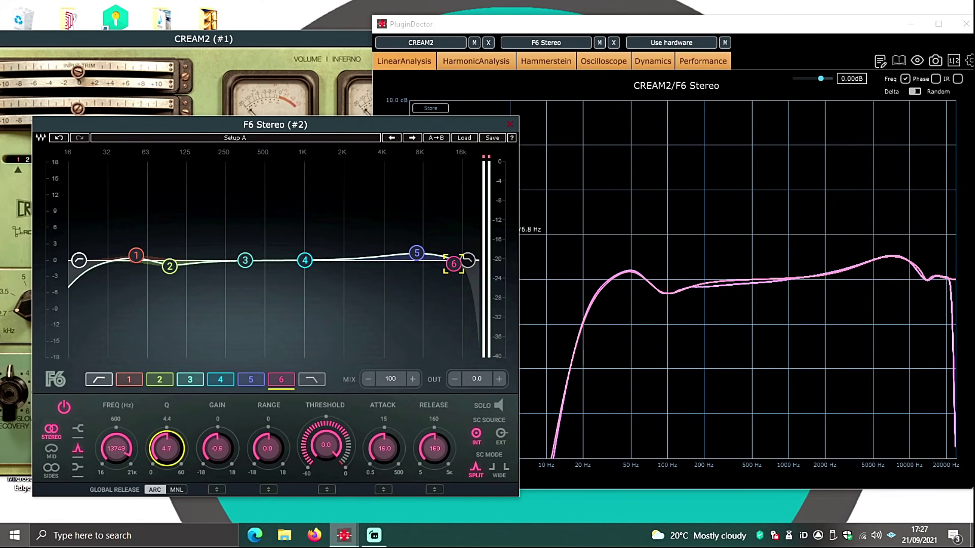
- Try F6's low-pass filter at 17500 Hz with a 24 dB/Oct slope
click(312, 379)
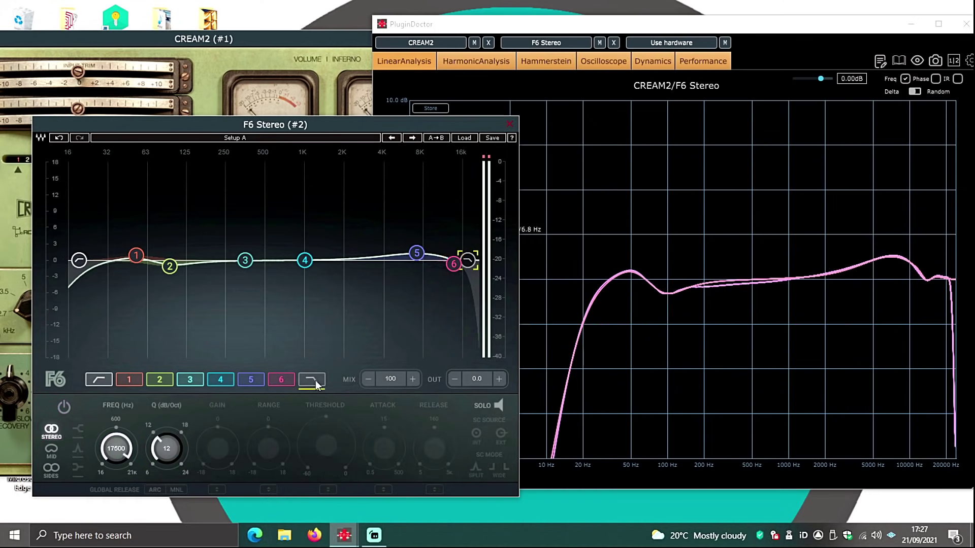
click(65, 406)
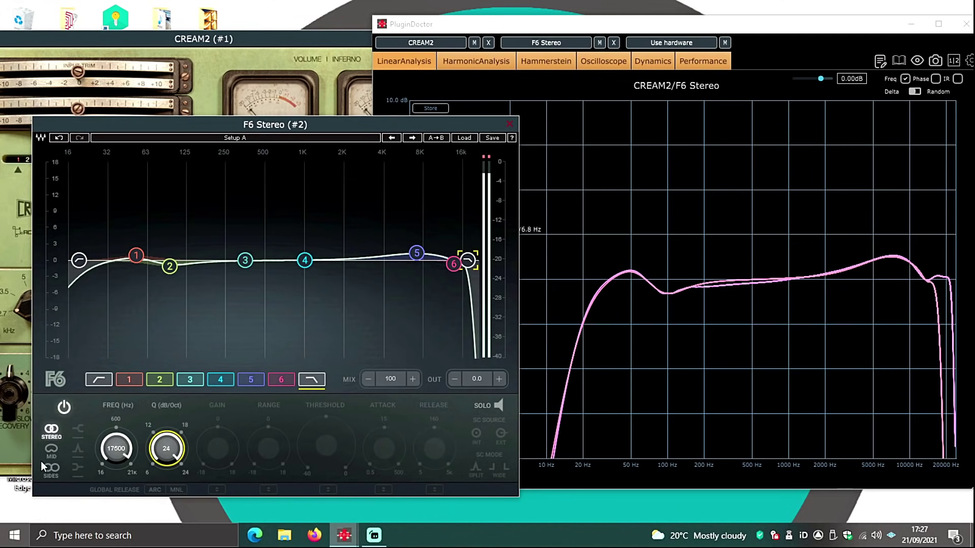
click(64, 408)
- Set F6 band 3 to 332 Hz, -0.2 dB and Q 0.6, nudge band 2, and set band 1 to 52 Hz with 1.0 dB gain
mouse_move(246, 260)
mouse_down()
mouse_move(183, 262)
mouse_move(276, 262)
mouse_move(241, 262)
mouse_up()
scroll(166, 449, down, 3)
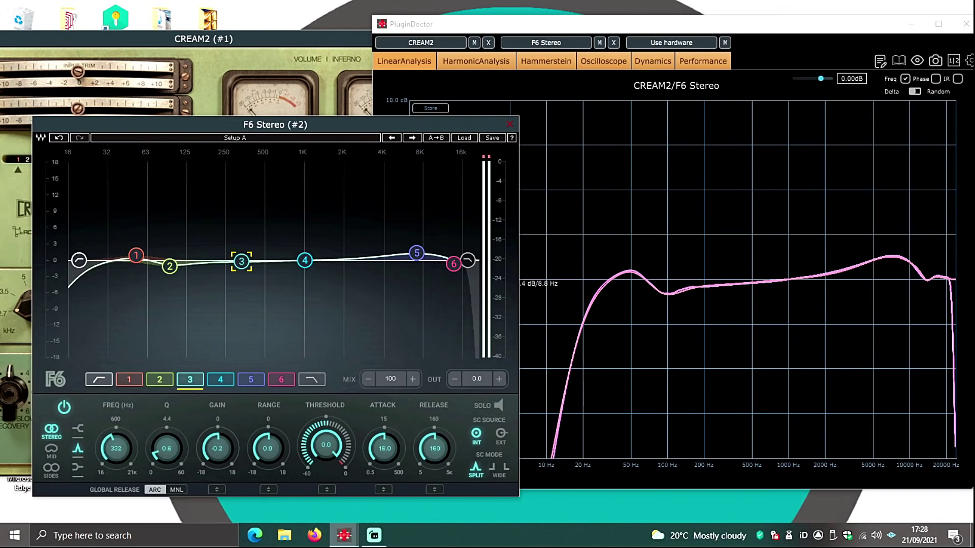
drag(169, 266, 135, 255)
click(136, 256)
- Compare the frequency responses of CREAM2 and F6 Stereo by muting each plugin in turn, and rearrange the F6 window
click(599, 42)
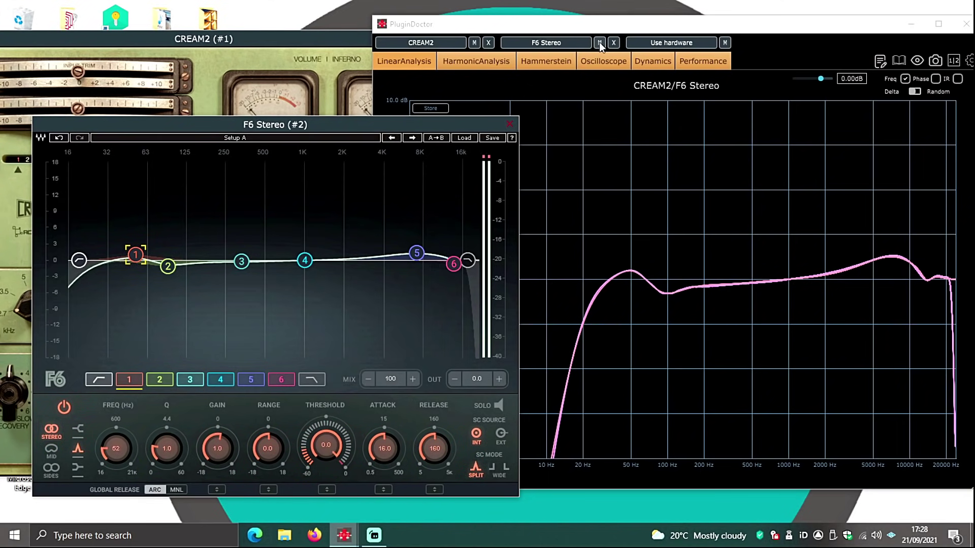
click(474, 42)
click(599, 42)
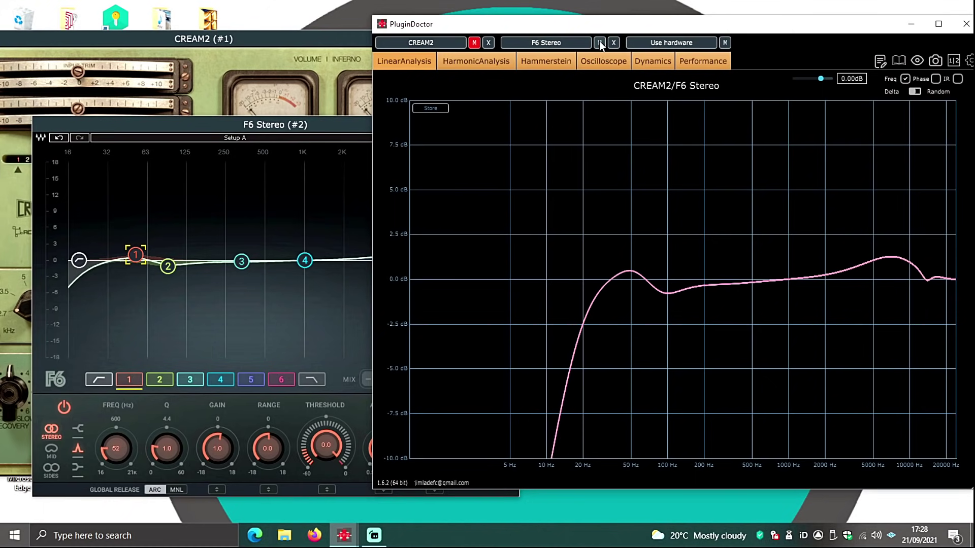
click(473, 42)
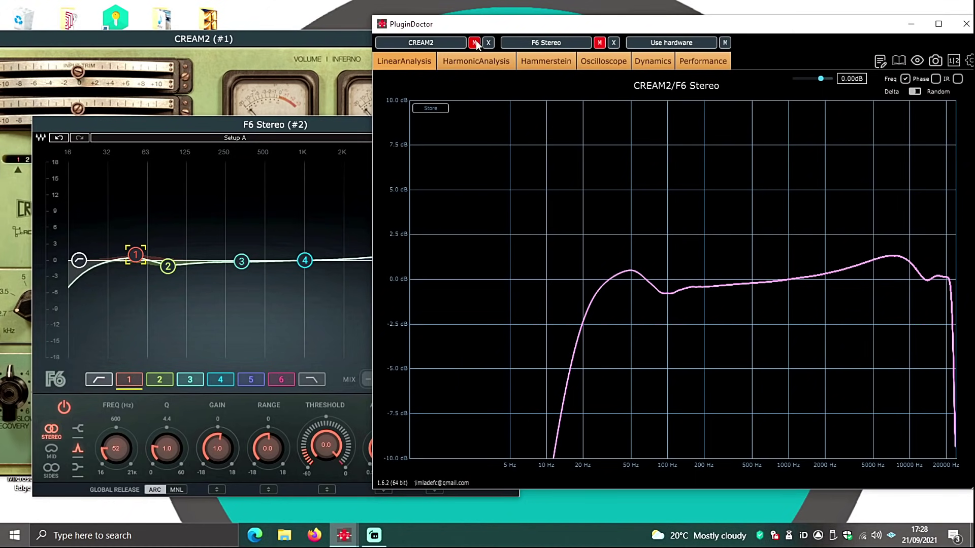
click(597, 43)
click(596, 43)
drag(263, 124, 241, 70)
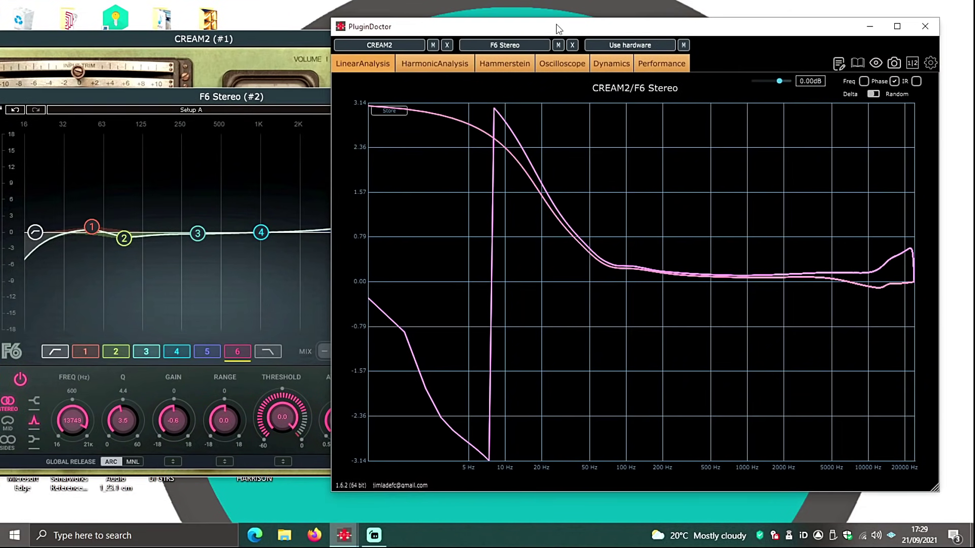
- Compare the phase curves of CREAM2 and F6 Stereo by muting one plugin at a time
click(558, 45)
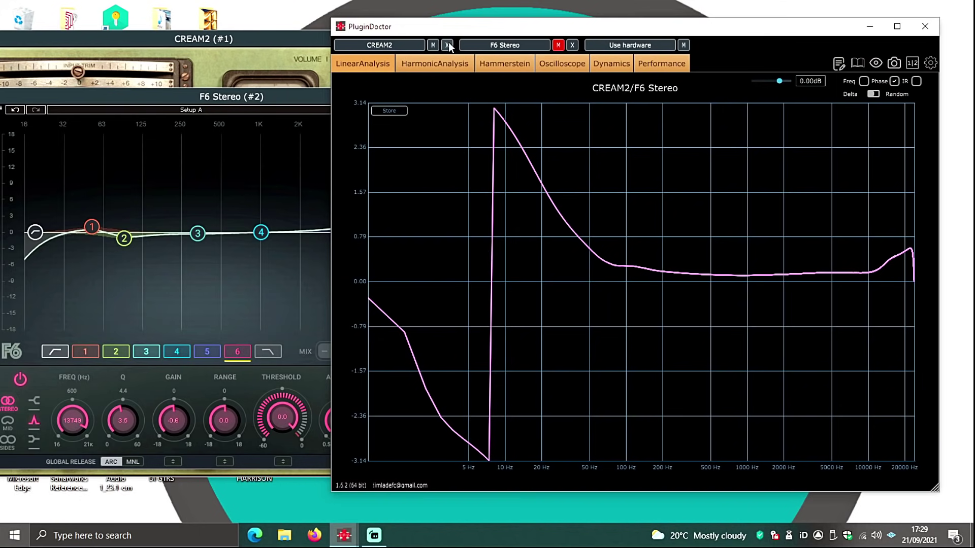
click(433, 45)
click(557, 46)
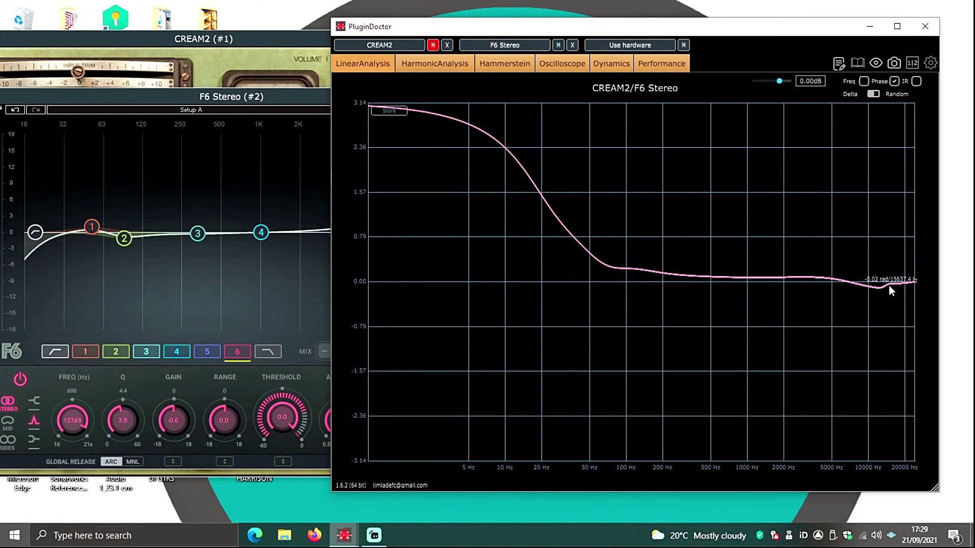
- Return the analyzer to frequency response with CREAM2 unmuted, and toggle F6's mute to compare the curves
click(862, 81)
click(433, 44)
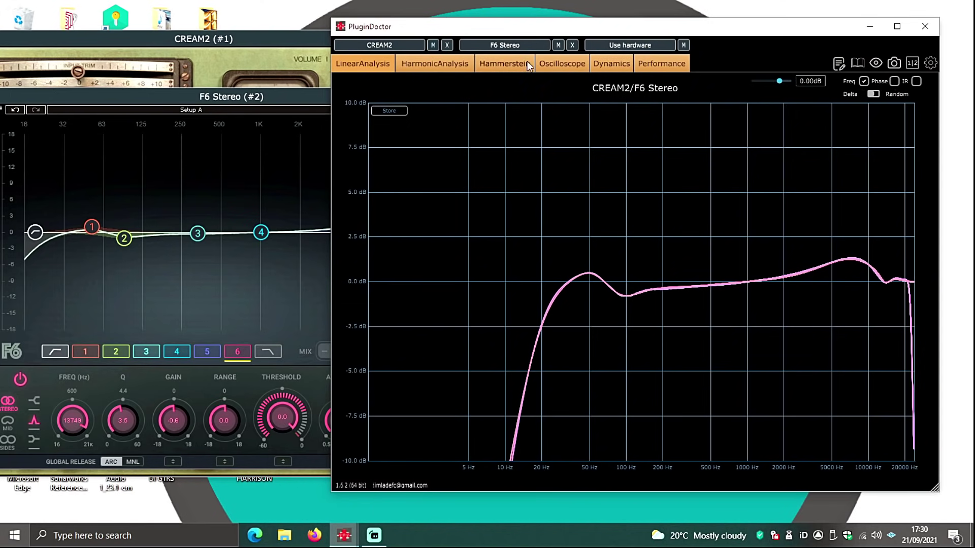
click(558, 44)
click(558, 45)
click(559, 45)
click(559, 47)
- Show the phase response and repeatedly toggle F6's mute to examine the phase difference between the two plugins
click(893, 81)
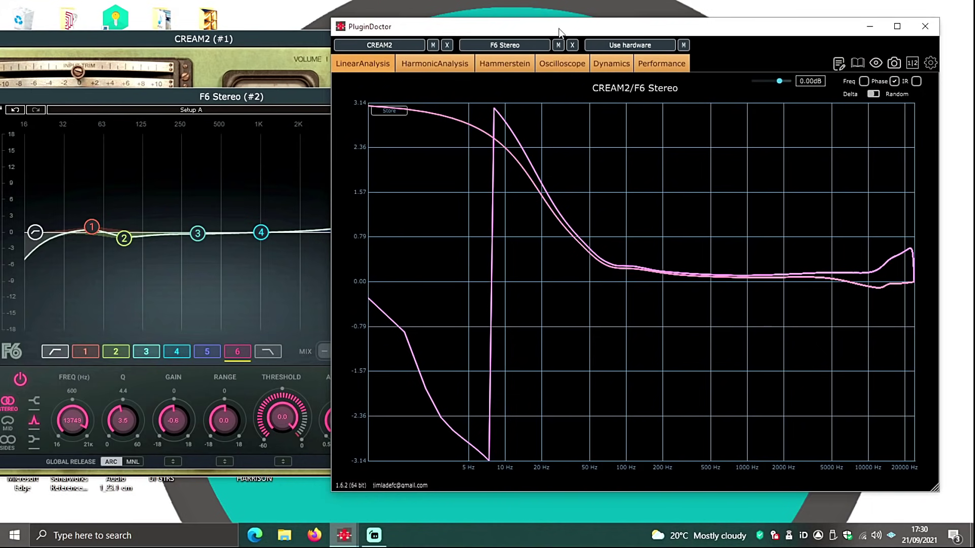
click(557, 46)
click(557, 46)
click(557, 45)
click(557, 45)
click(557, 45)
click(557, 45)
click(557, 45)
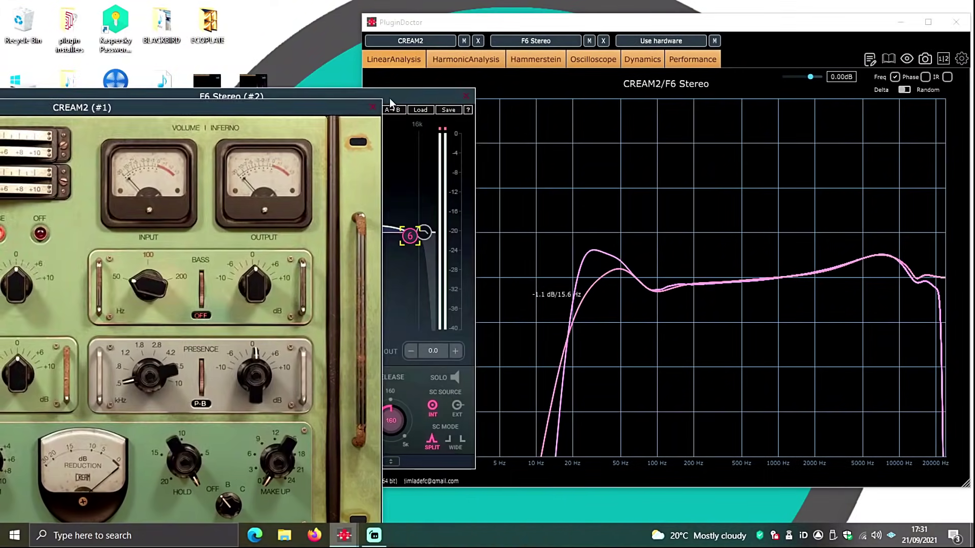
- Reshape F6's low end with bands 1 and 3, set band 2 to 86 Hz, -1.3 dB and Q 1.3, and move band 4 near 250 Hz as a slight cut
drag(388, 98, 380, 45)
drag(82, 172, 43, 164)
drag(189, 179, 73, 175)
drag(43, 164, 112, 186)
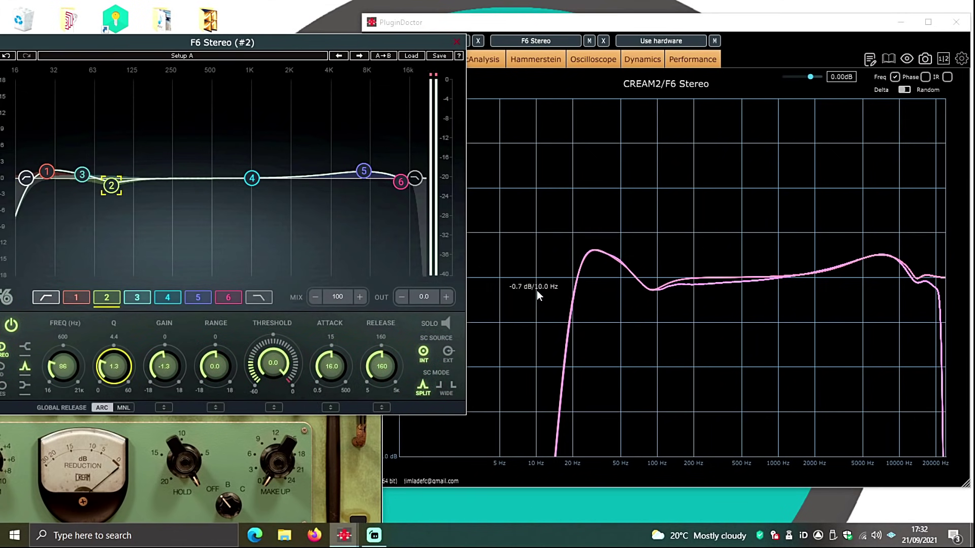
drag(252, 178, 178, 180)
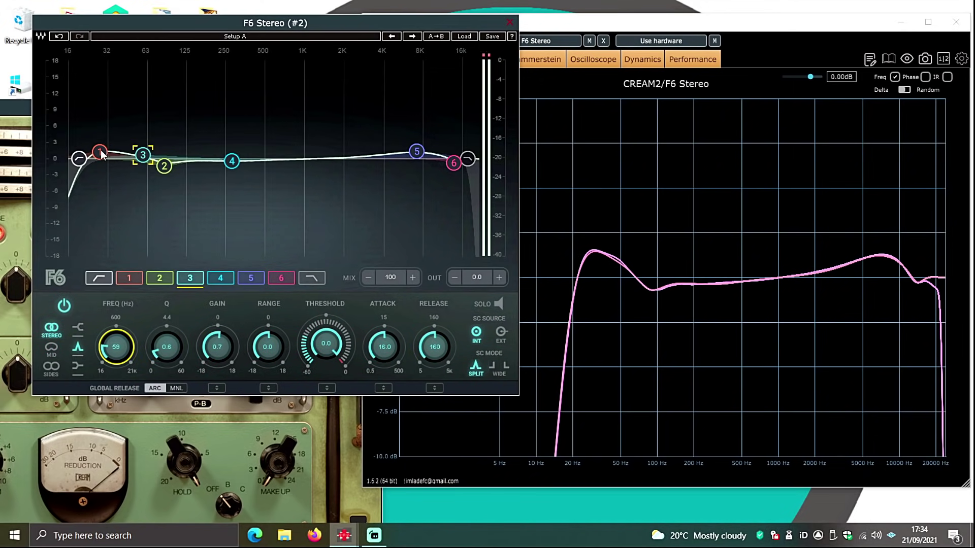
- Fine-tune F6 bands 1 and 2, setting band 2 to 88 Hz with -1.4 dB gain
click(97, 151)
click(164, 166)
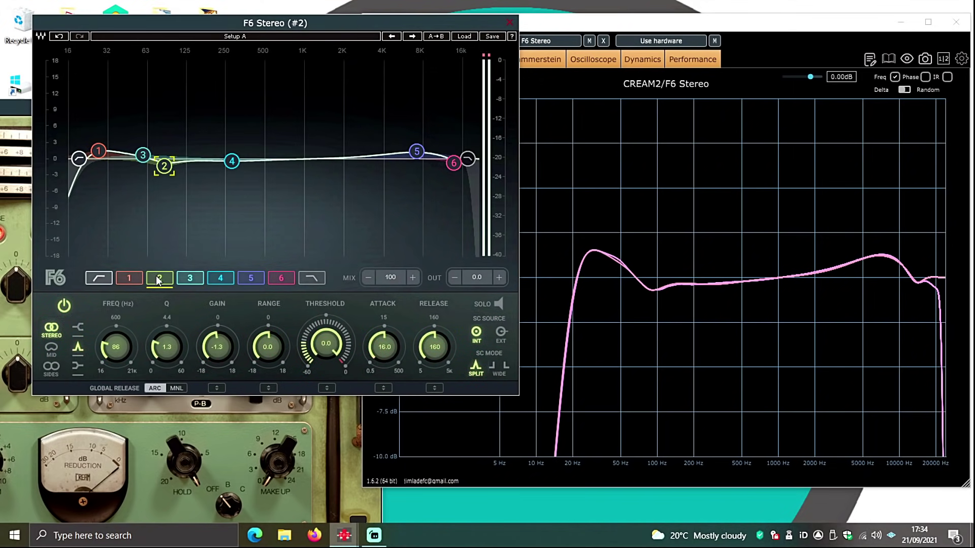
drag(164, 166, 165, 167)
- Examine both plugins' phase response, return to the frequency response, and toggle F6's mute for comparison
click(759, 122)
click(925, 77)
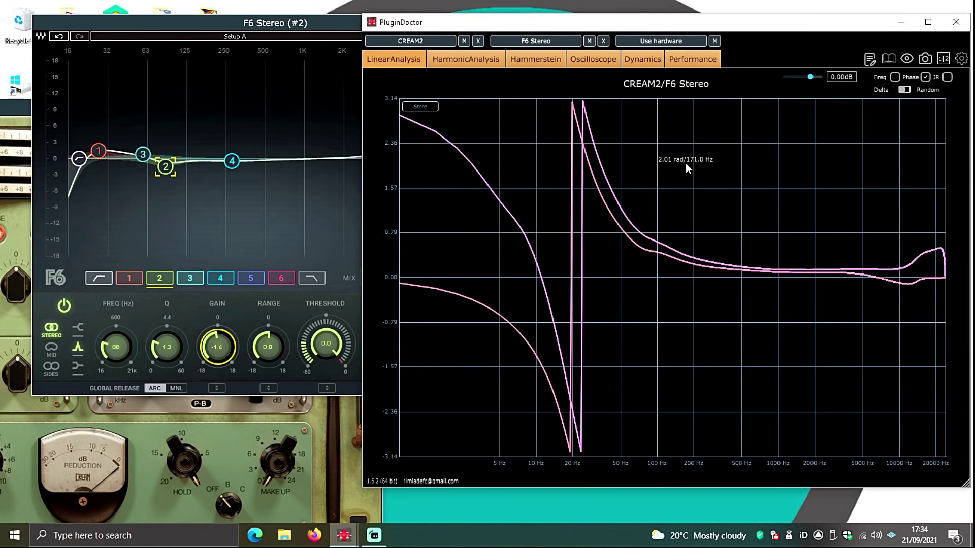
click(895, 77)
click(588, 41)
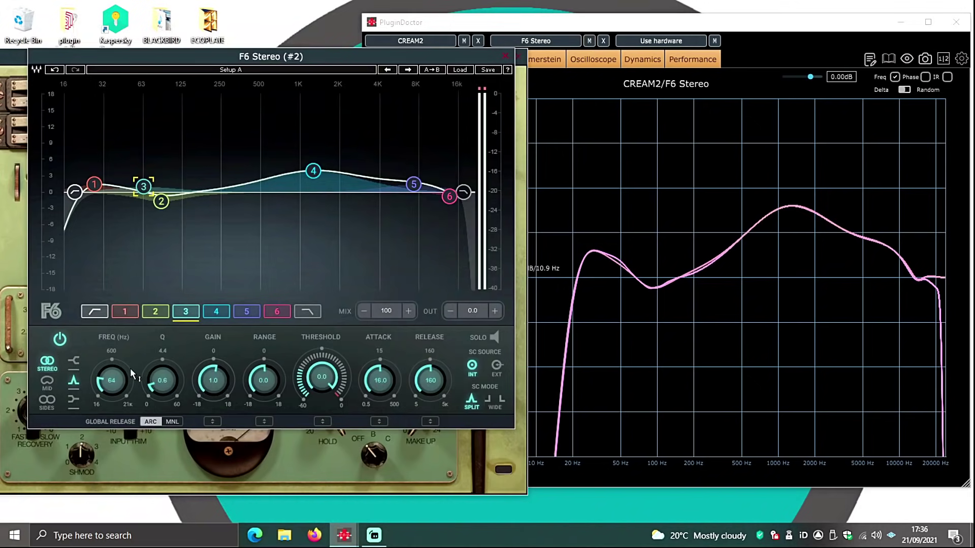
- Set F6 band 3 to 59 Hz, 1.1 dB gain and Q 0.7, and bring the analyzer forward
scroll(139, 191, down, 3)
drag(133, 197, 129, 196)
click(768, 435)
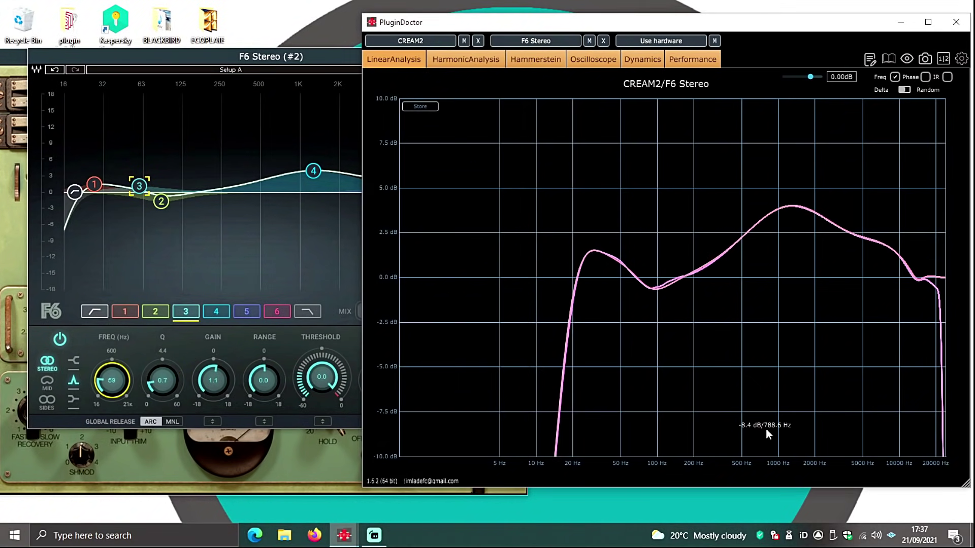
- Rearrange the CREAM2 and F6 windows and raise F6's low-frequency bands to follow CREAM2's stronger bass bump
click(193, 57)
click(152, 457)
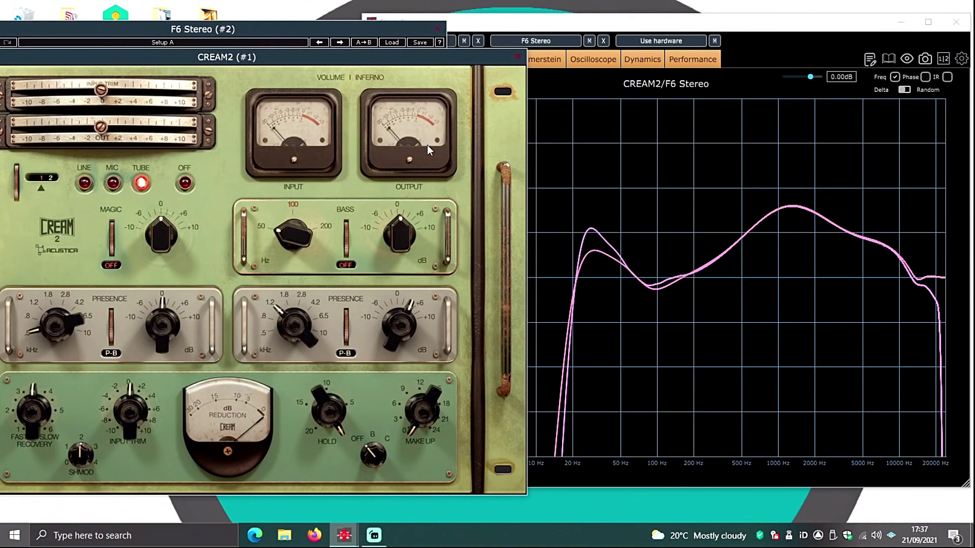
drag(441, 56, 359, 84)
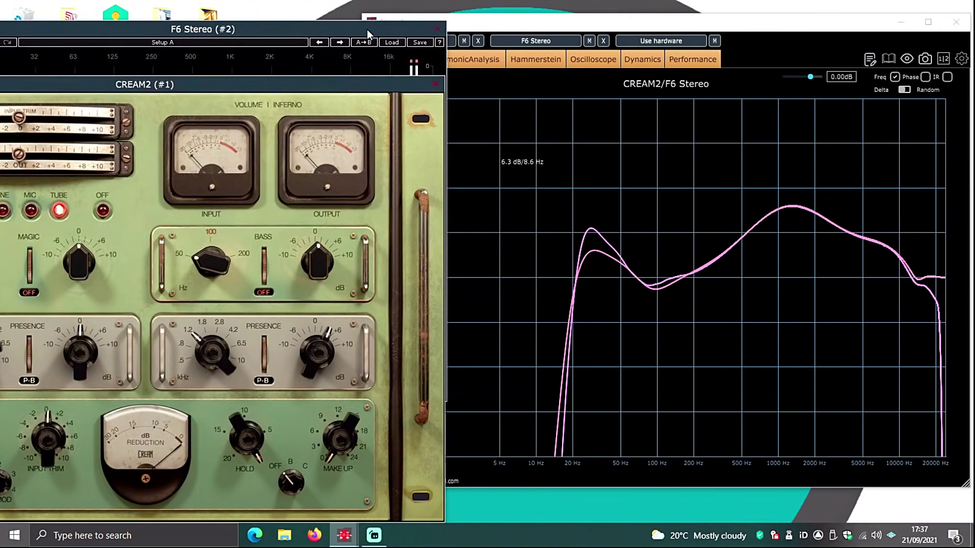
drag(367, 30, 332, 39)
mouse_move(80, 173)
mouse_down()
mouse_move(78, 162)
mouse_move(68, 177)
mouse_move(73, 158)
mouse_up()
drag(147, 186, 131, 170)
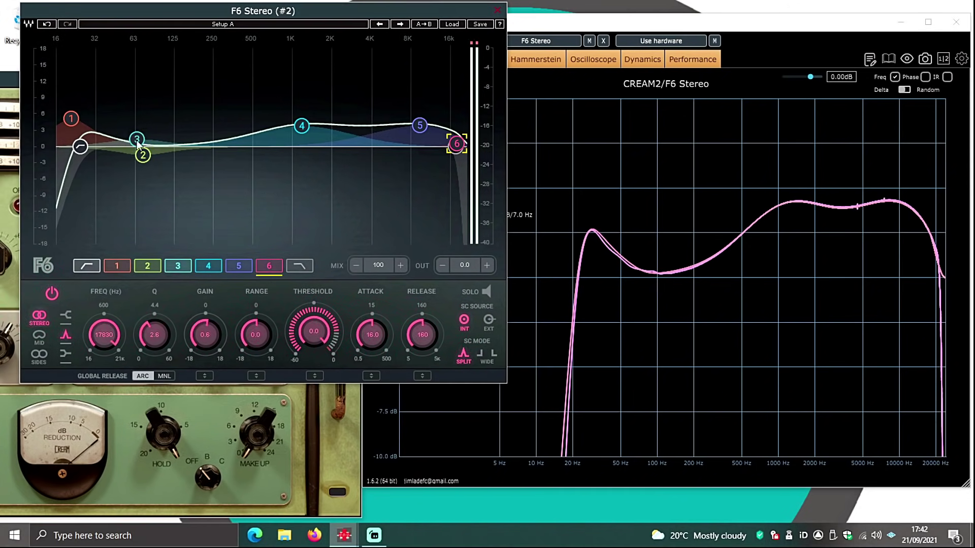
- Adjust F6's low bands, setting band 1 to 20 Hz with 5.3 dB gain
click(136, 138)
click(74, 122)
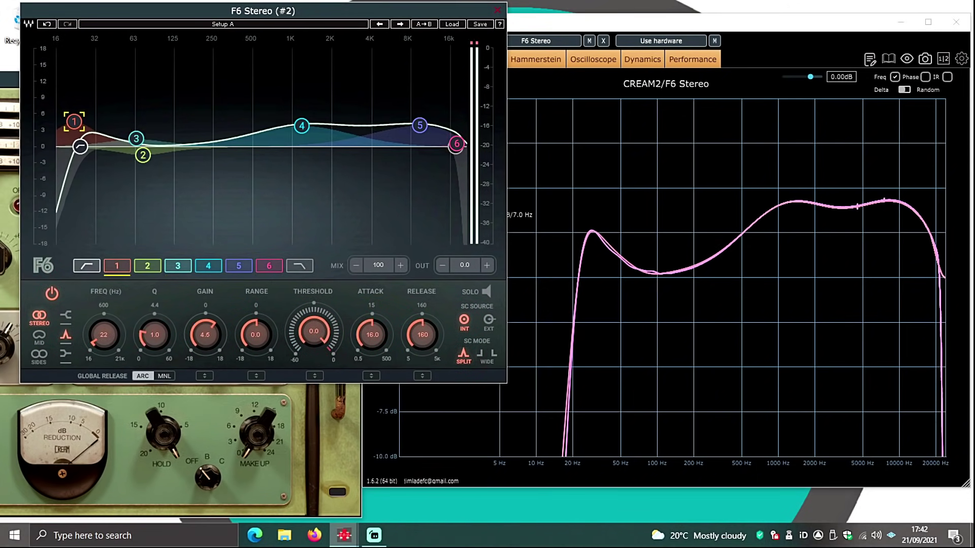
drag(74, 122, 68, 117)
- Compare the matched frequency curves by muting CREAM2 and F6 Stereo alternately in the analyzer
click(522, 63)
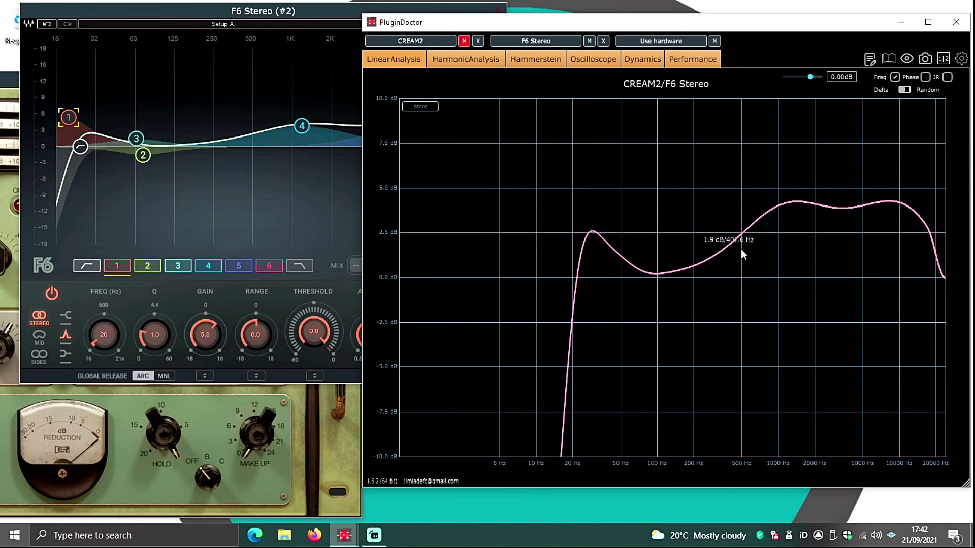
click(589, 41)
click(463, 42)
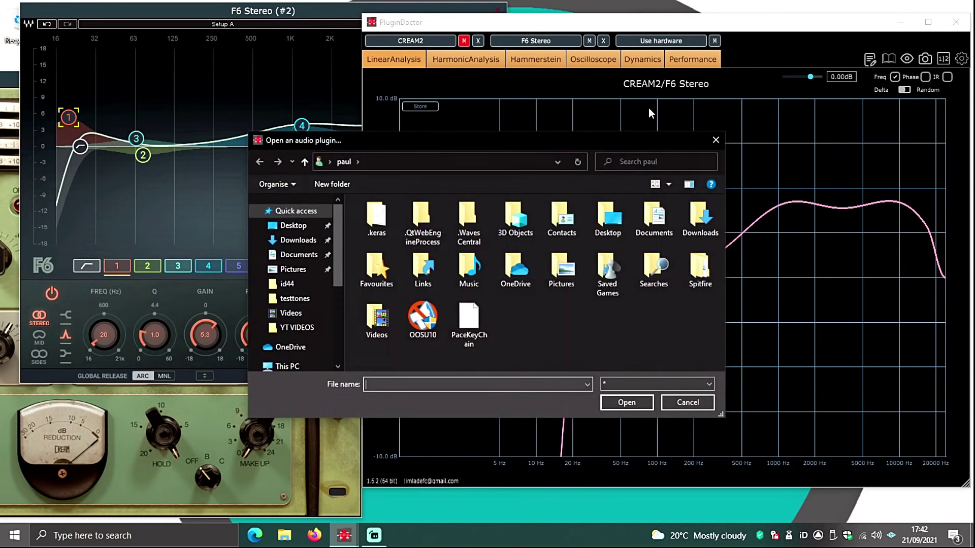
key(Escape)
click(589, 41)
- Alternate between phase and frequency response, and mute each plugin in turn to compare their phase curves
click(924, 79)
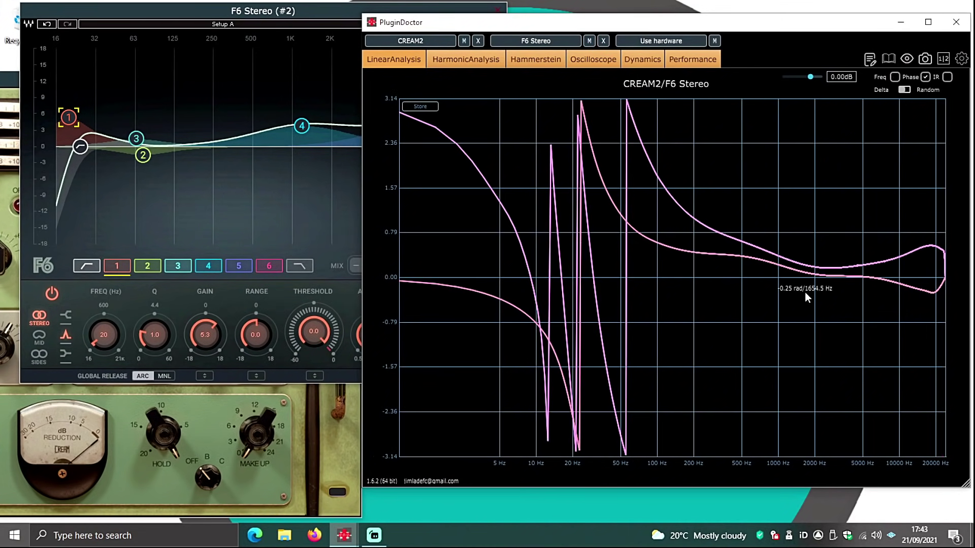
click(924, 78)
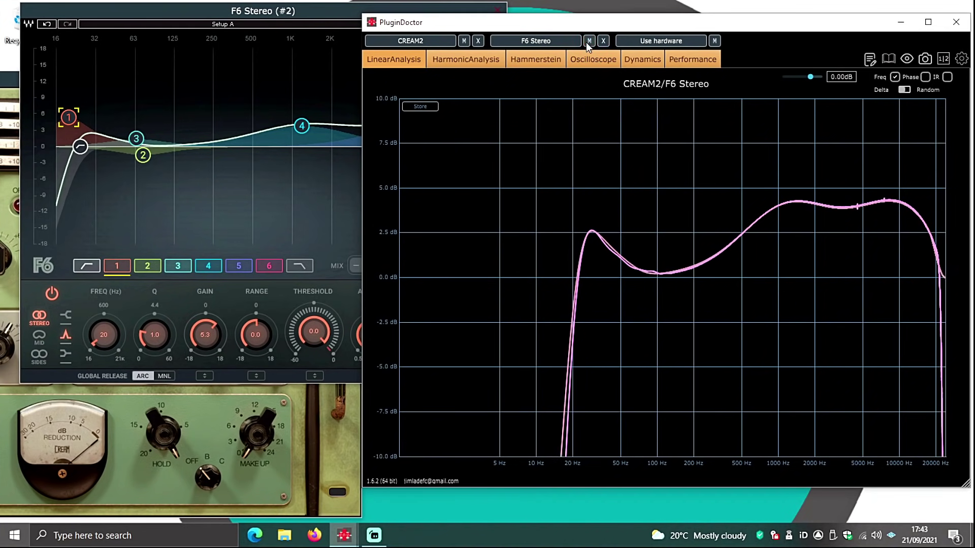
click(924, 78)
click(464, 41)
click(590, 40)
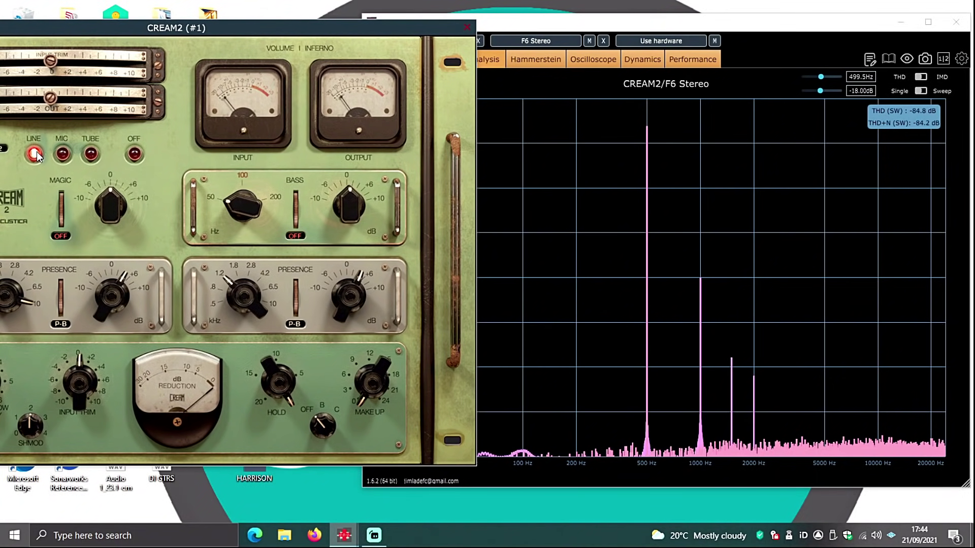
- Compare CREAM2's harmonic distortion at 499.5 Hz with the Mic and Tube preamps, ending on Mic
click(63, 155)
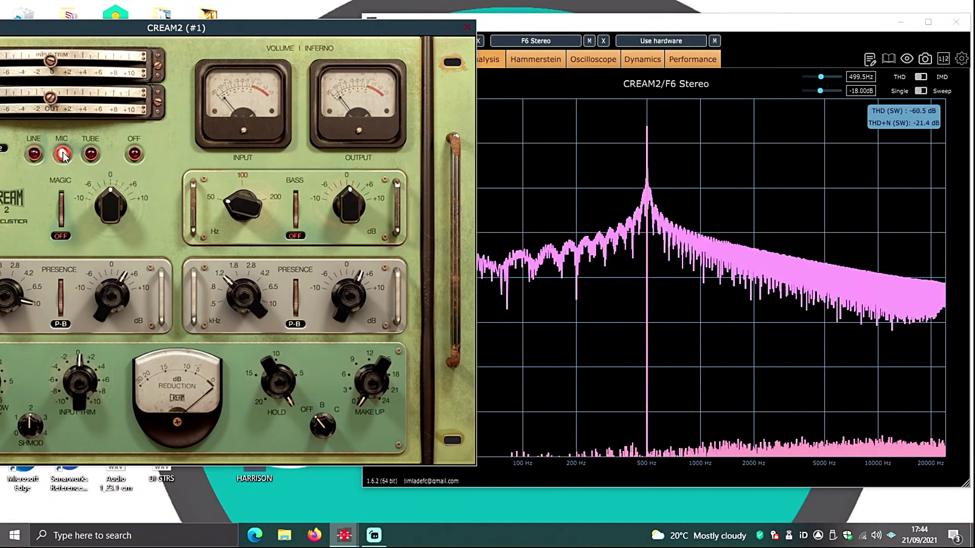
click(92, 155)
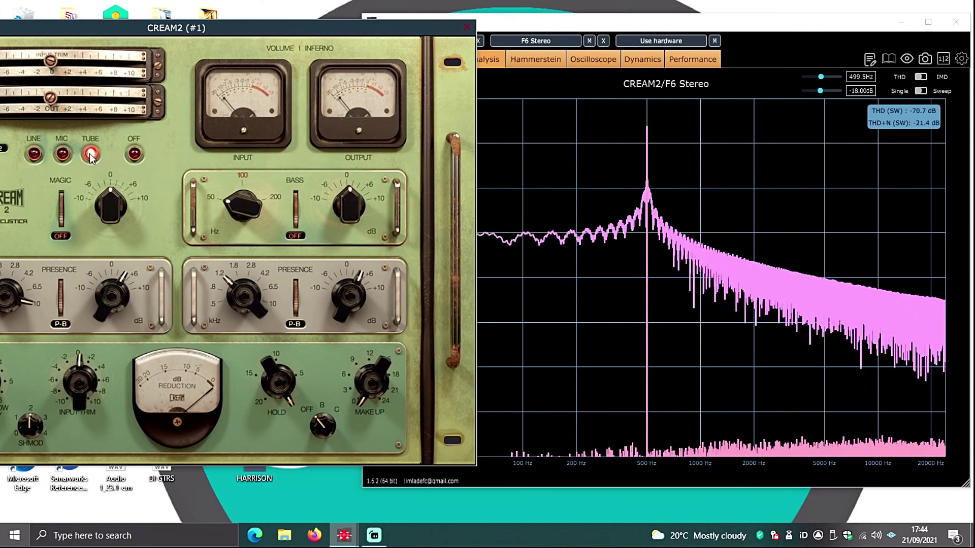
click(64, 156)
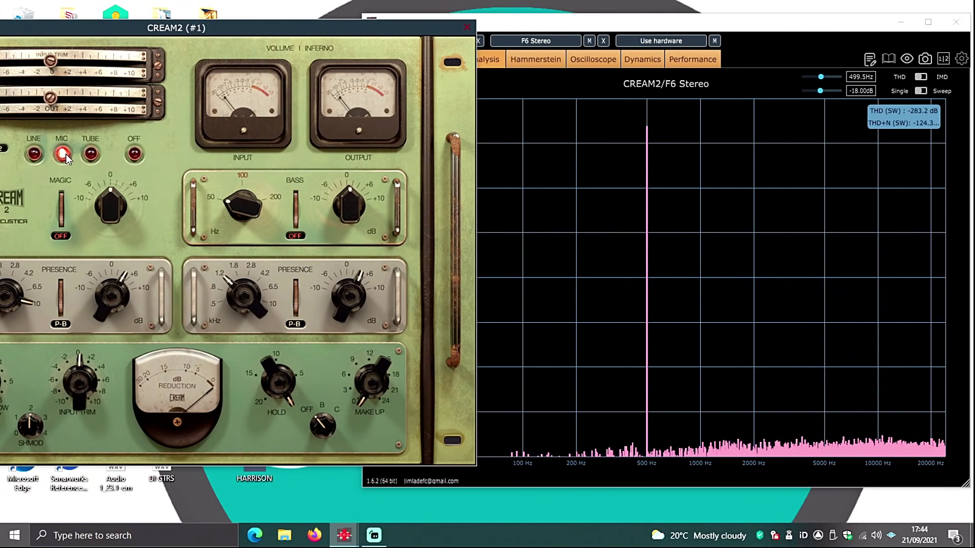
- Compare CREAM2's harmonic distortion at 499.5 Hz on the Line, Mic and Tube preamps, ending on Tube
click(37, 156)
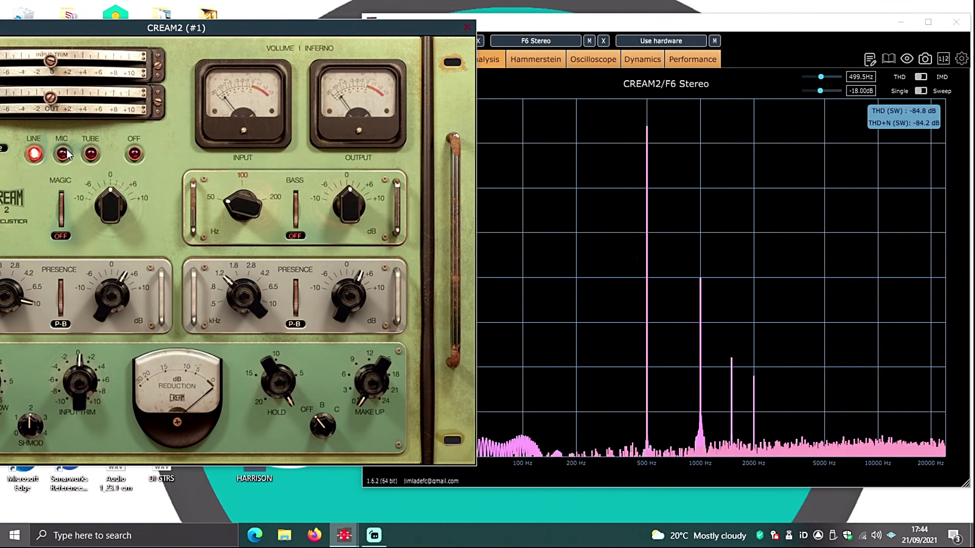
click(65, 153)
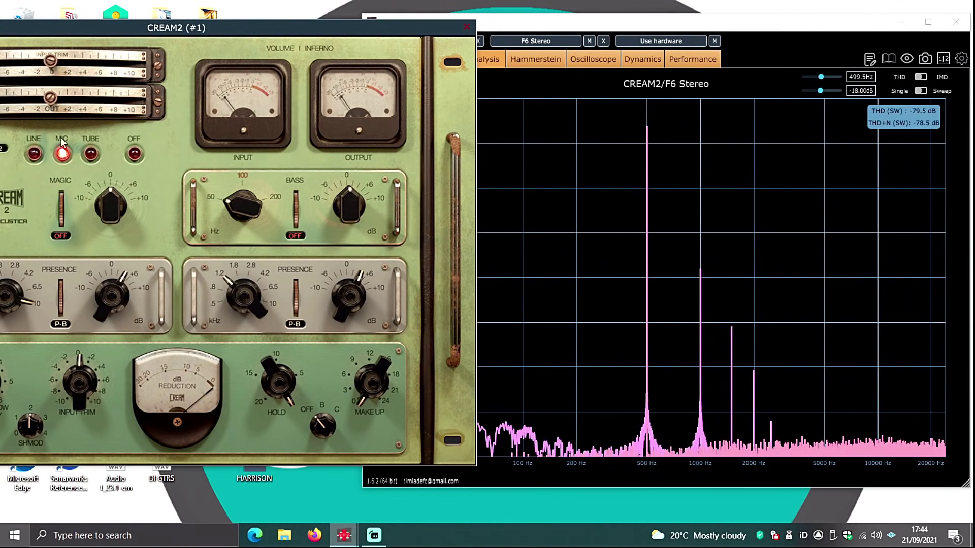
click(91, 155)
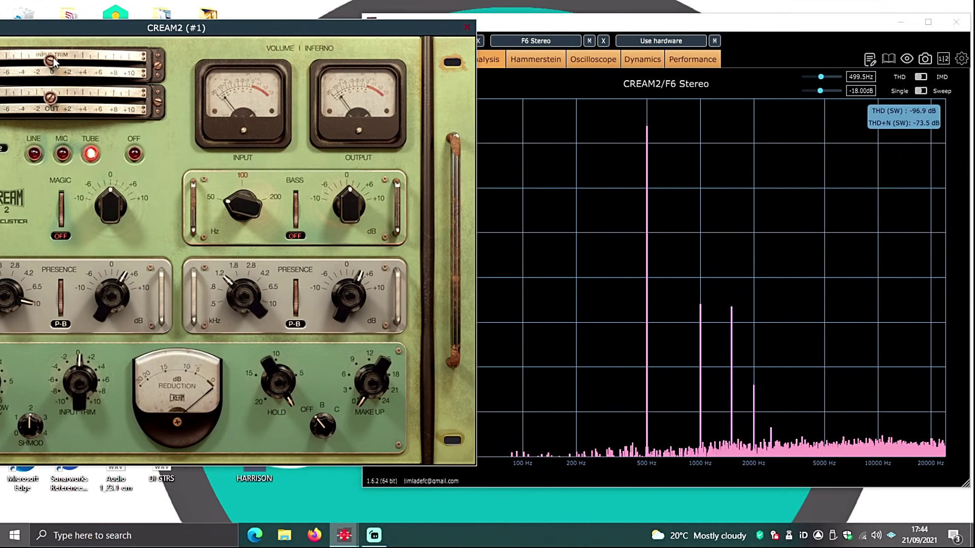
- Raise CREAM2's input trim to about +10 and compare the harmonics of the Tube, Mic and Line preamps, ending on Mic
drag(53, 59, 132, 62)
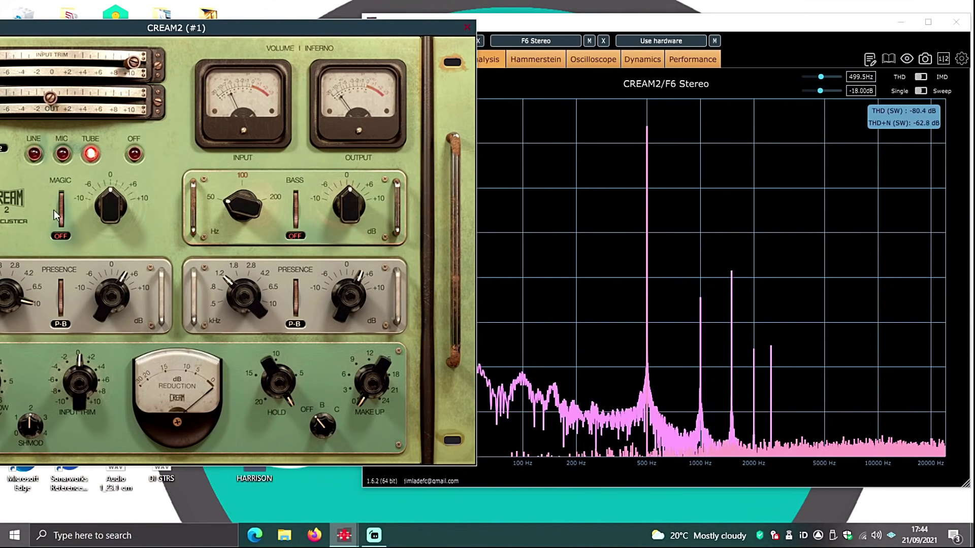
click(63, 154)
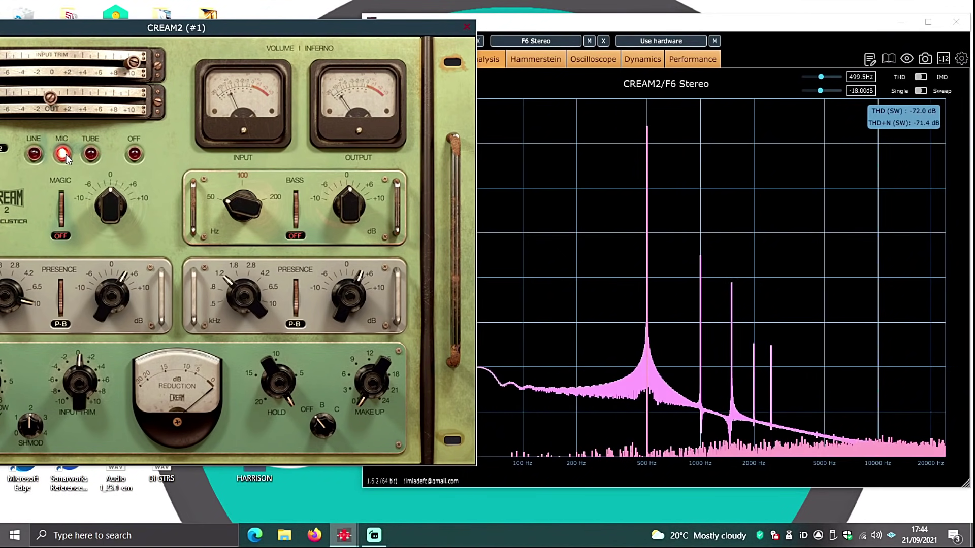
click(36, 155)
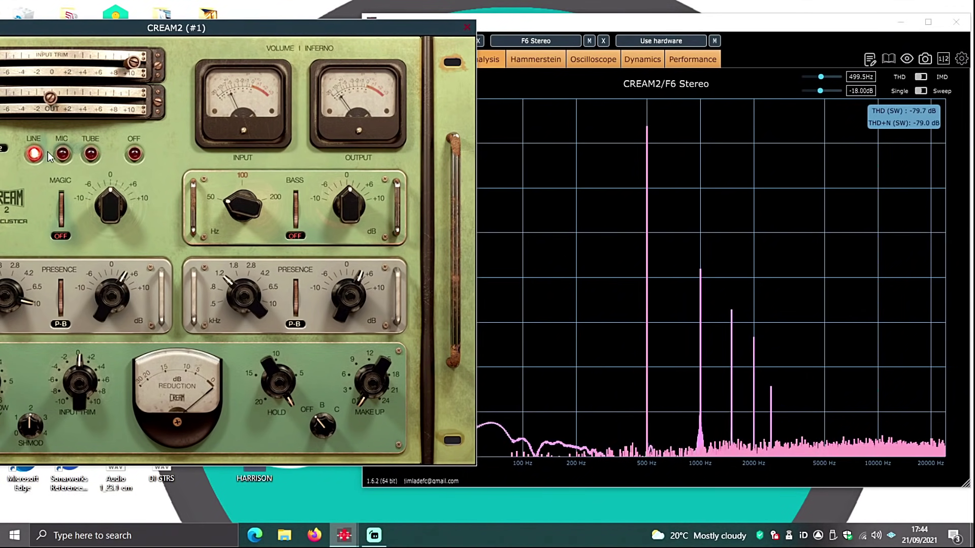
click(63, 155)
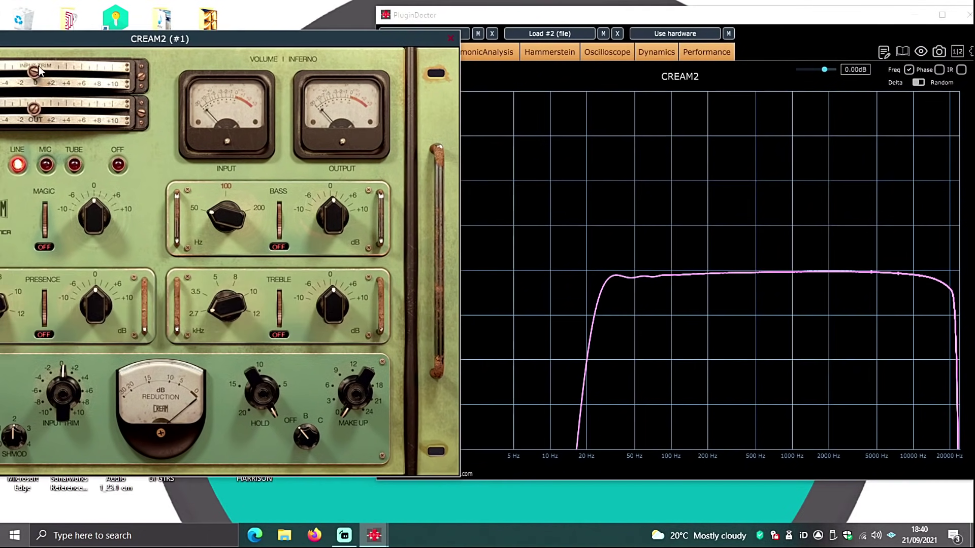
- Step CREAM2's Line preamp through its numbered variants from 1 up to 24, comparing their frequency response curves
drag(60, 39, 106, 41)
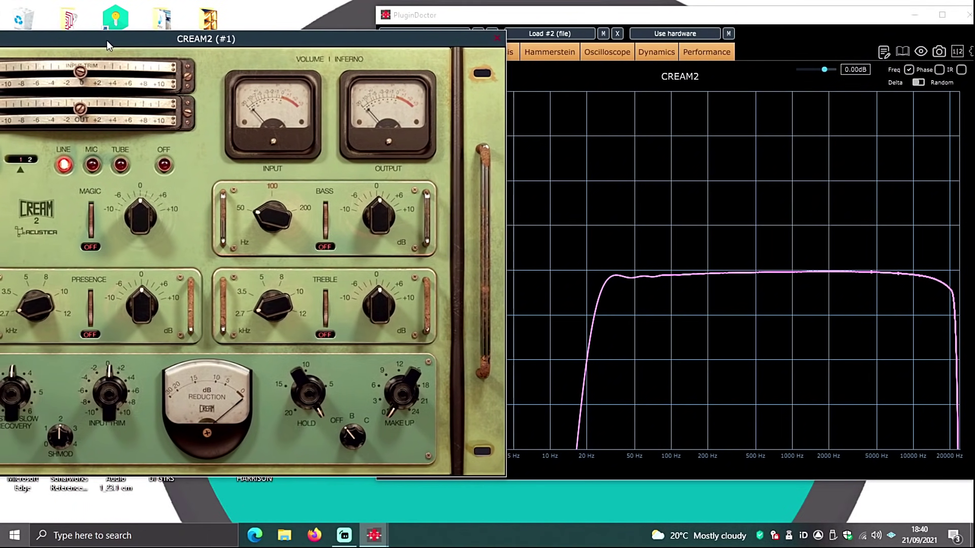
click(33, 172)
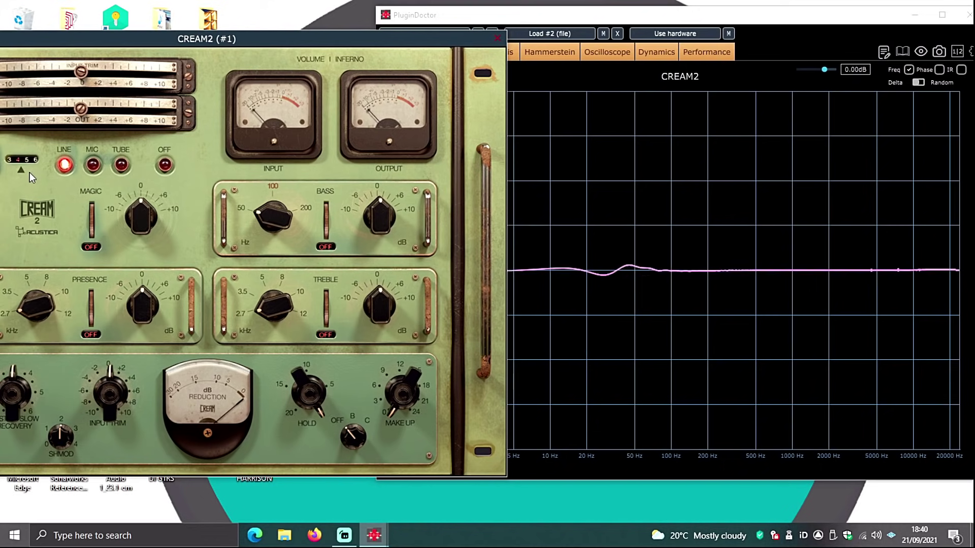
click(32, 172)
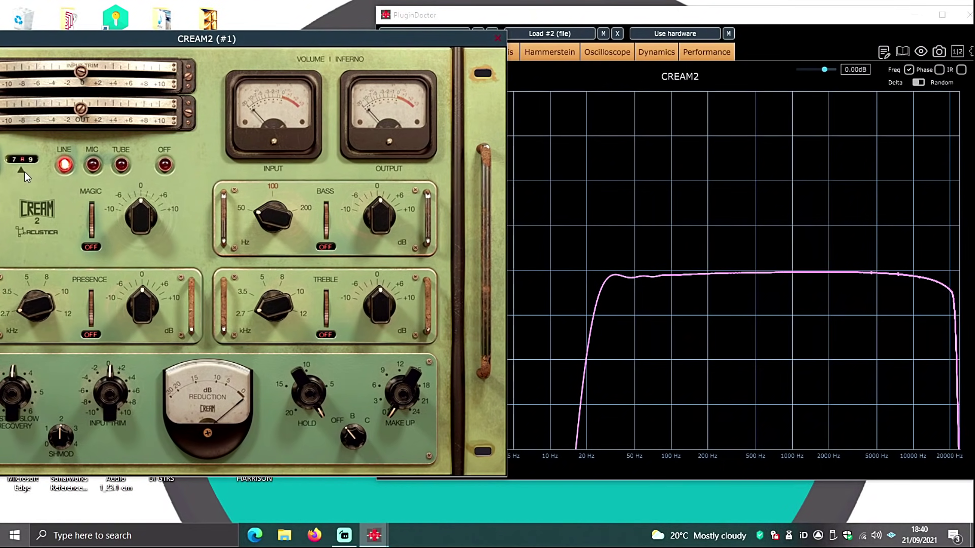
drag(29, 171, 23, 171)
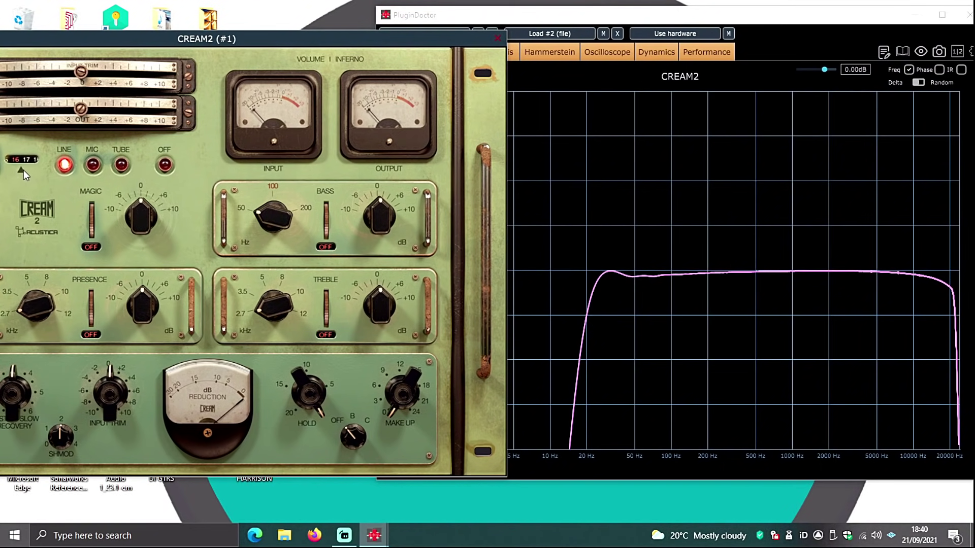
scroll(26, 169, up, 3)
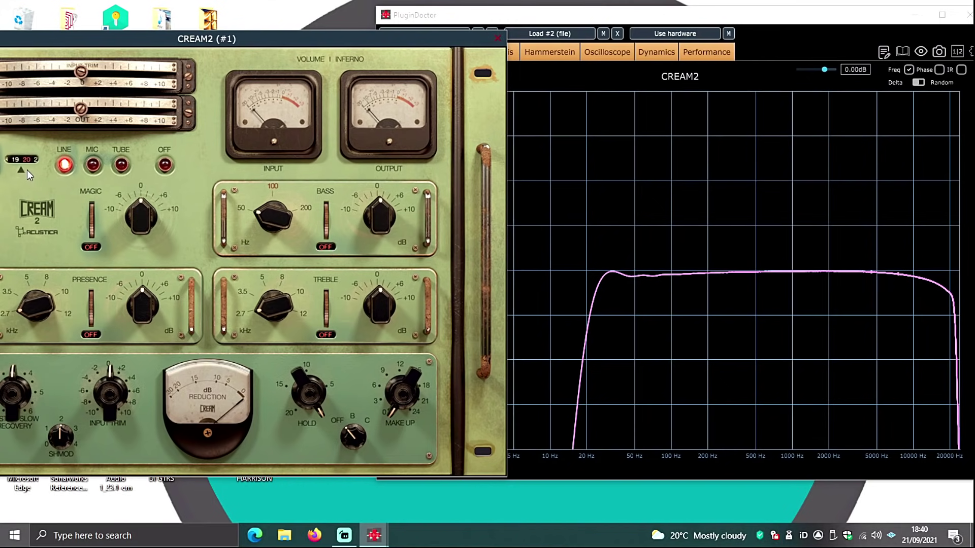
scroll(26, 170, up, 1)
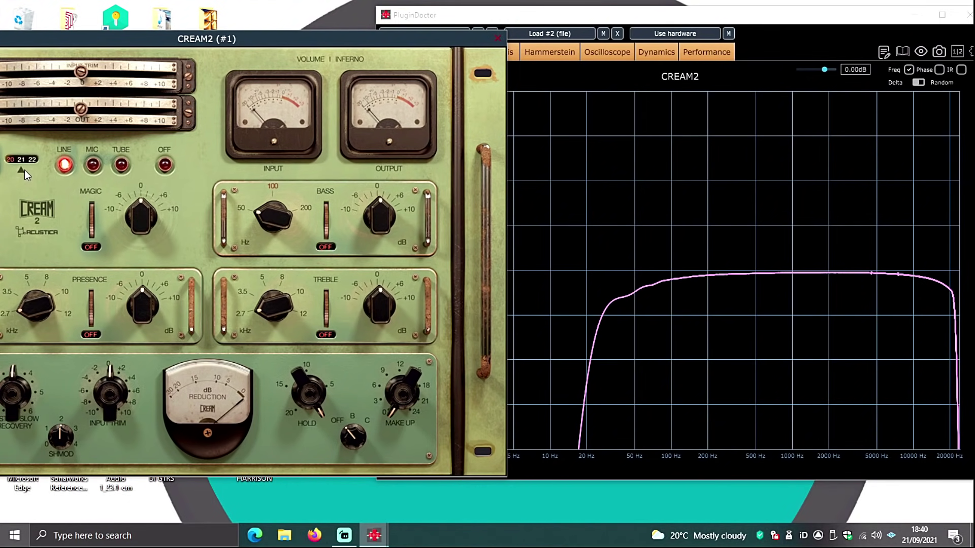
scroll(23, 170, up, 3)
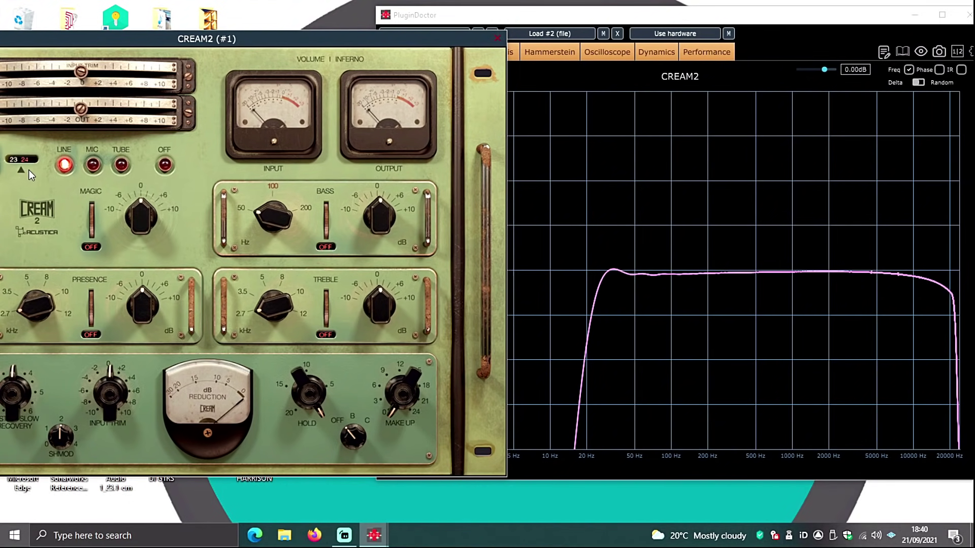
- Switch CREAM2 to the Mic preamp and step its variants down from 12 to 1, comparing their frequency curves
click(92, 166)
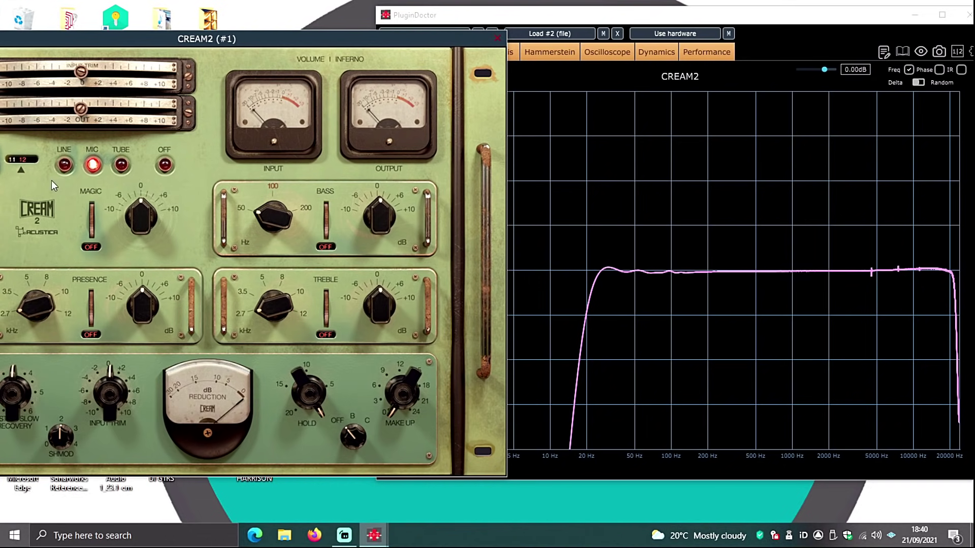
scroll(18, 172, down, 1)
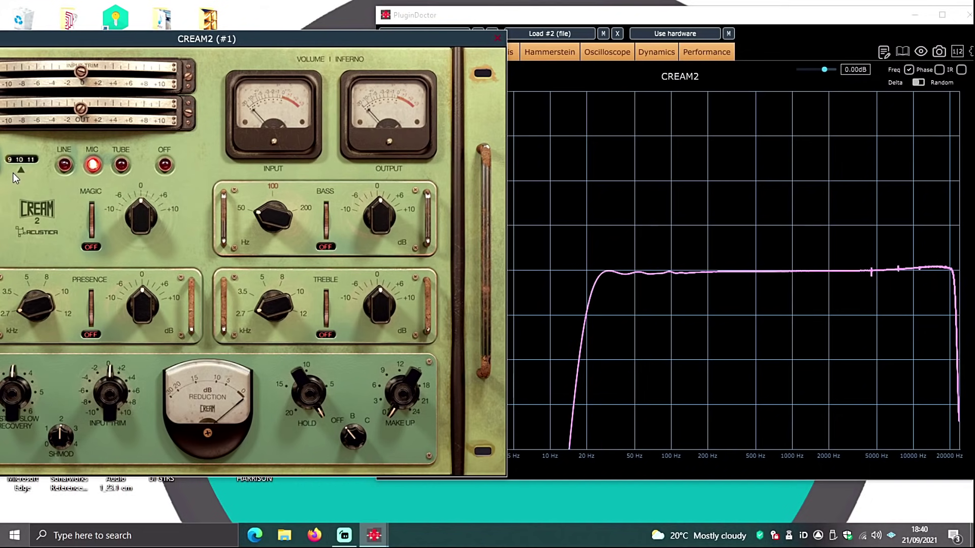
scroll(15, 175, down, 1)
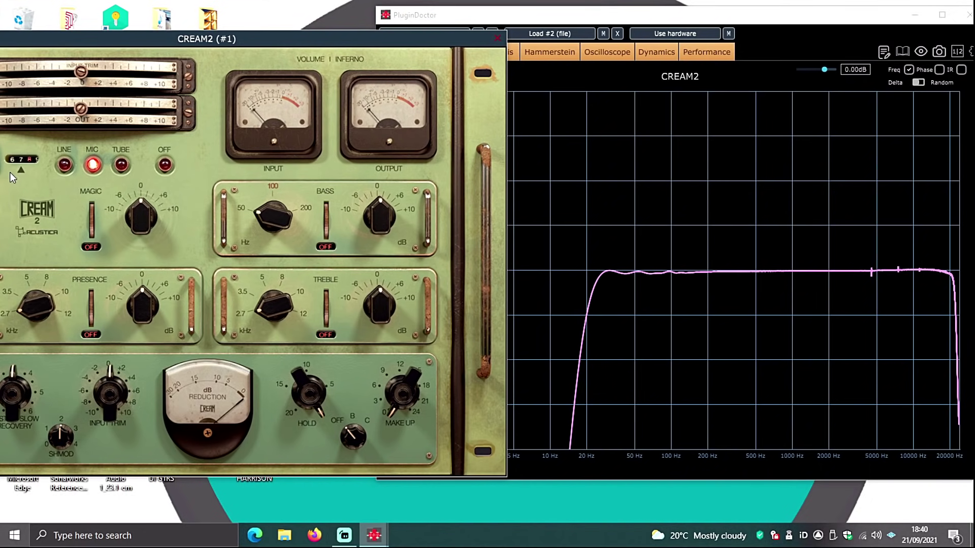
scroll(11, 172, down, 1)
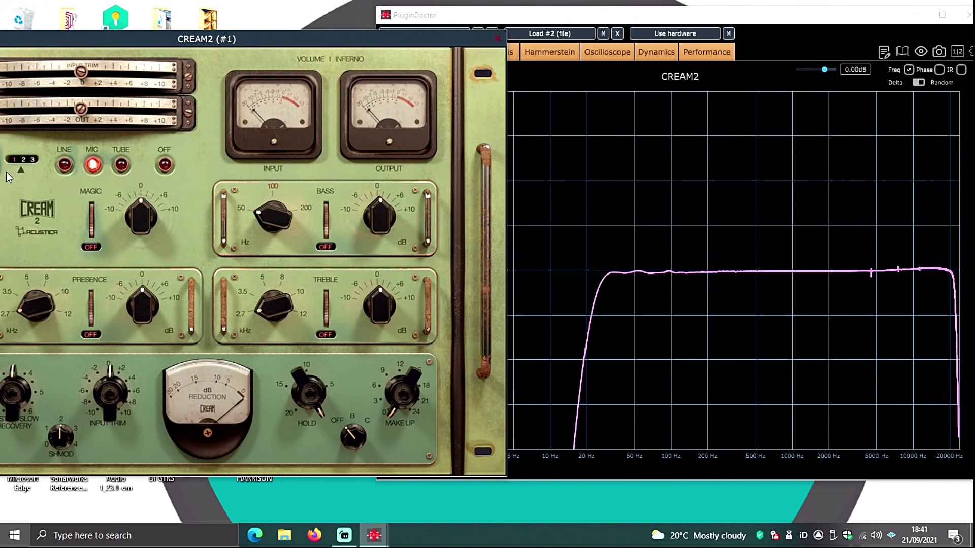
scroll(20, 171, down, 3)
- Switch CREAM2 to the Tube preamp and step through variants 1 to 3, comparing their frequency curves
click(121, 165)
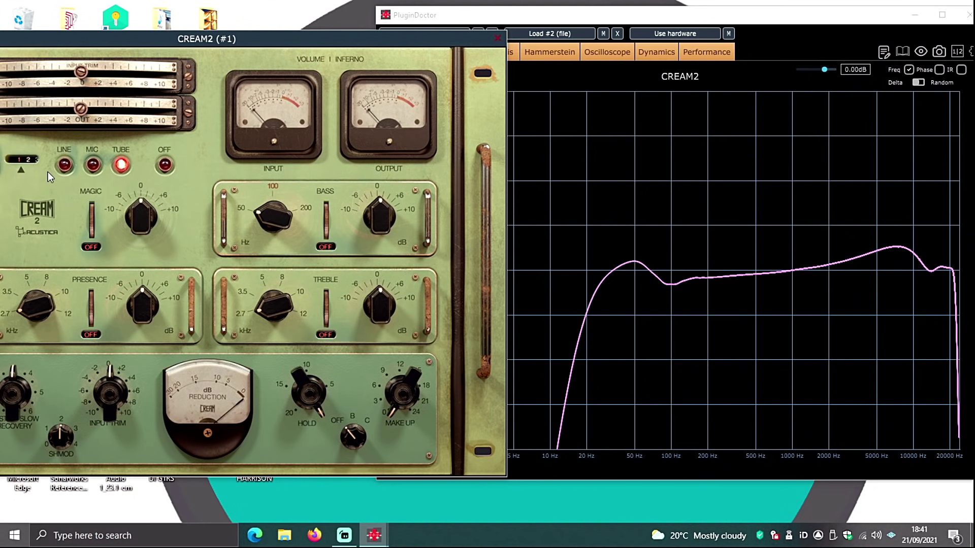
scroll(21, 174, up, 1)
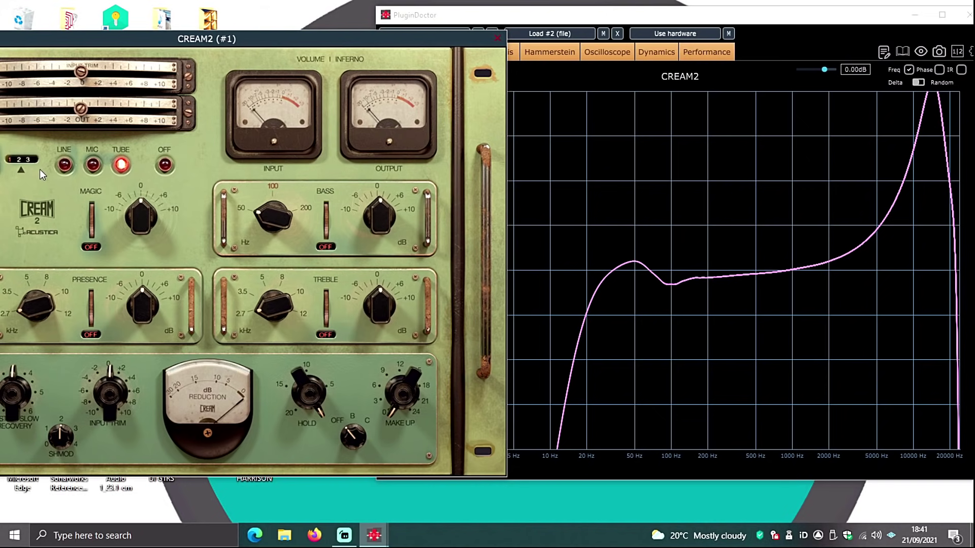
scroll(50, 169, up, 1)
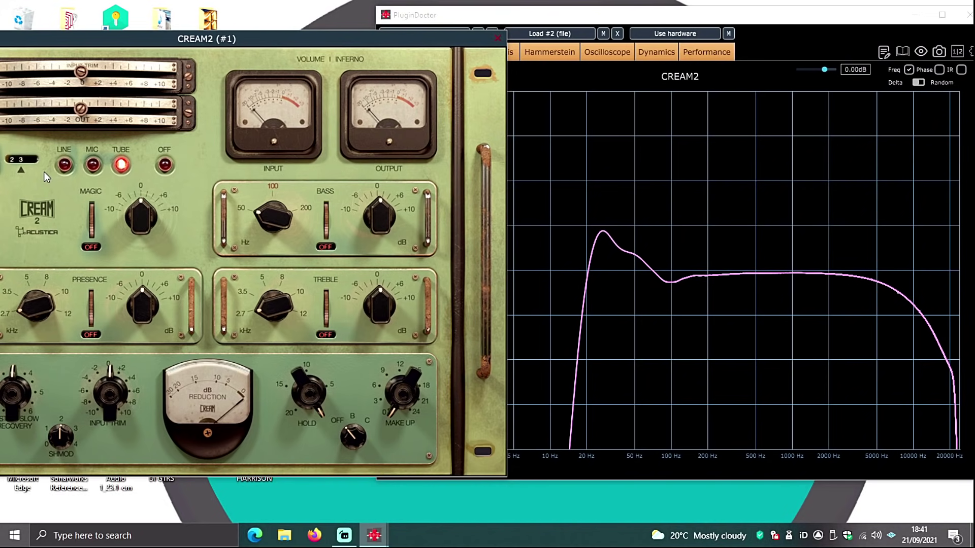
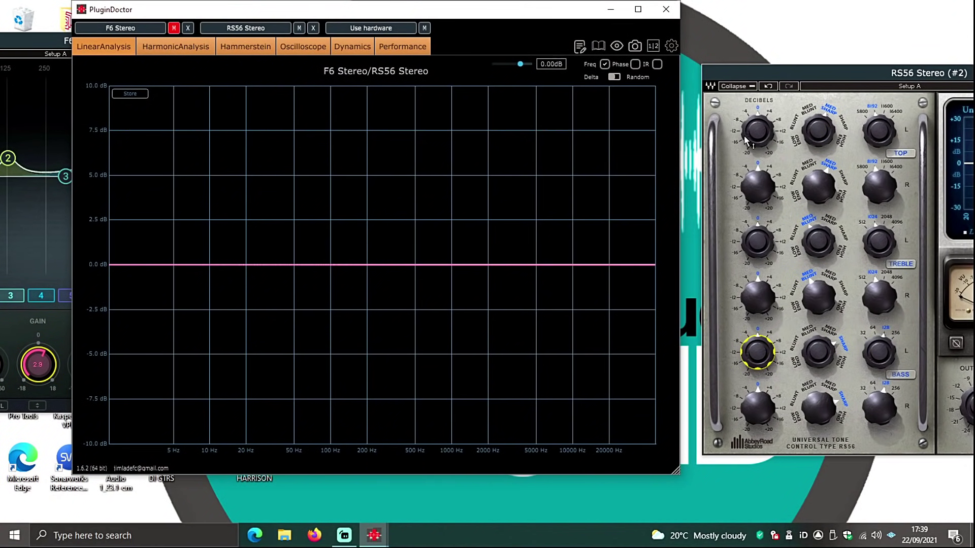
- Boost the Bass, Treble and Top bands of RS56 Stereo to +4 dB each
mouse_move(759, 138)
mouse_move(768, 351)
mouse_down()
mouse_move(767, 332)
mouse_move(767, 356)
mouse_up()
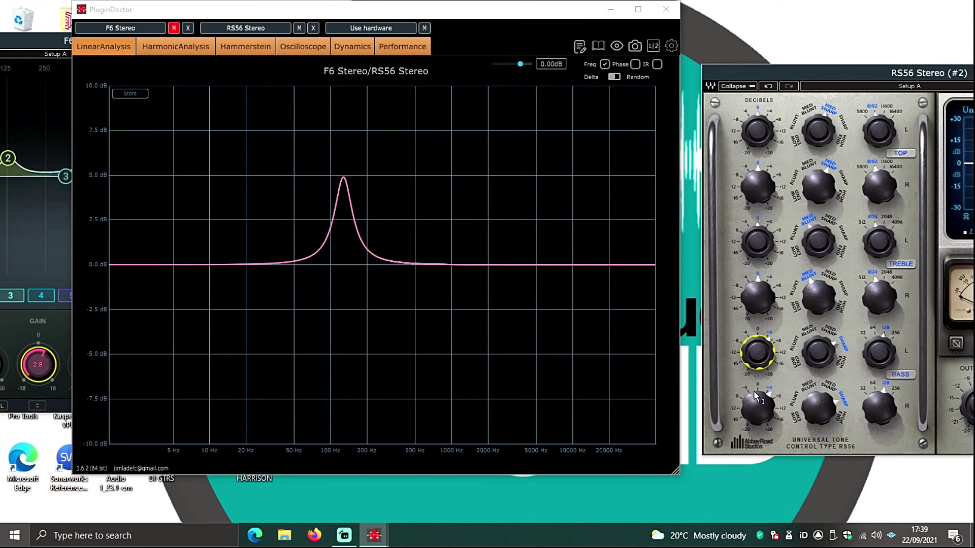
mouse_move(757, 241)
drag(758, 241, 758, 226)
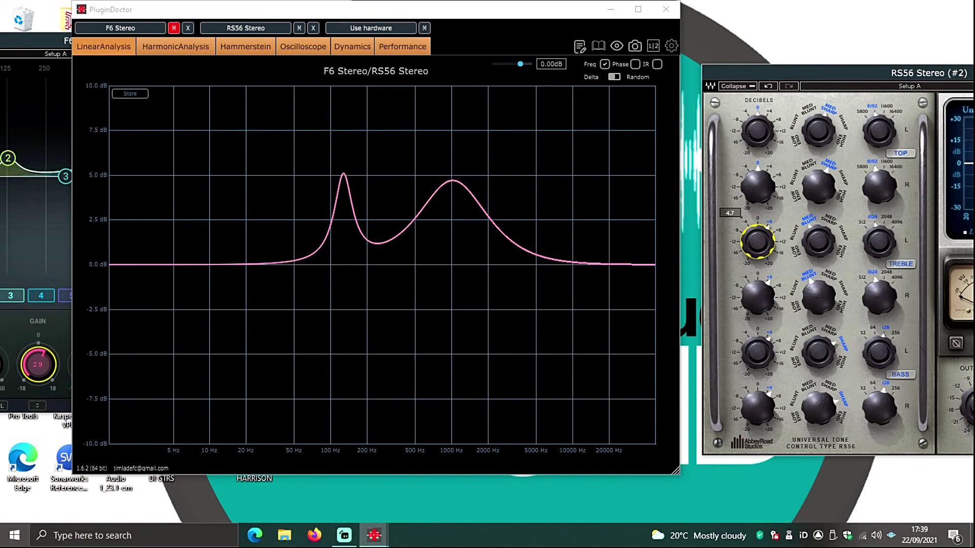
drag(758, 131, 757, 122)
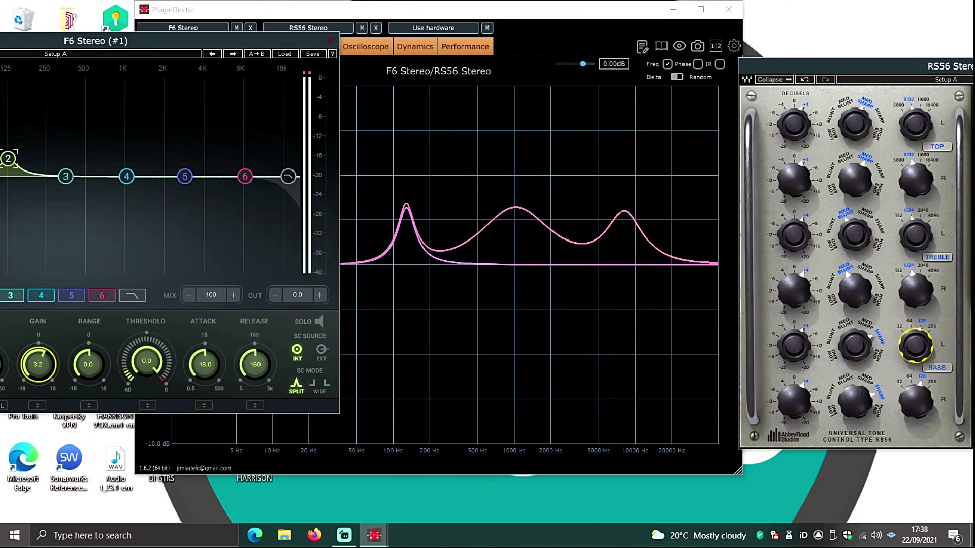
- Match F6 Stereo's gains to the RS56 peaks, setting band 2 to 3.4 dB, band 4 to 3.2 dB and band 6 to 2.9 dB
drag(38, 364, 38, 369)
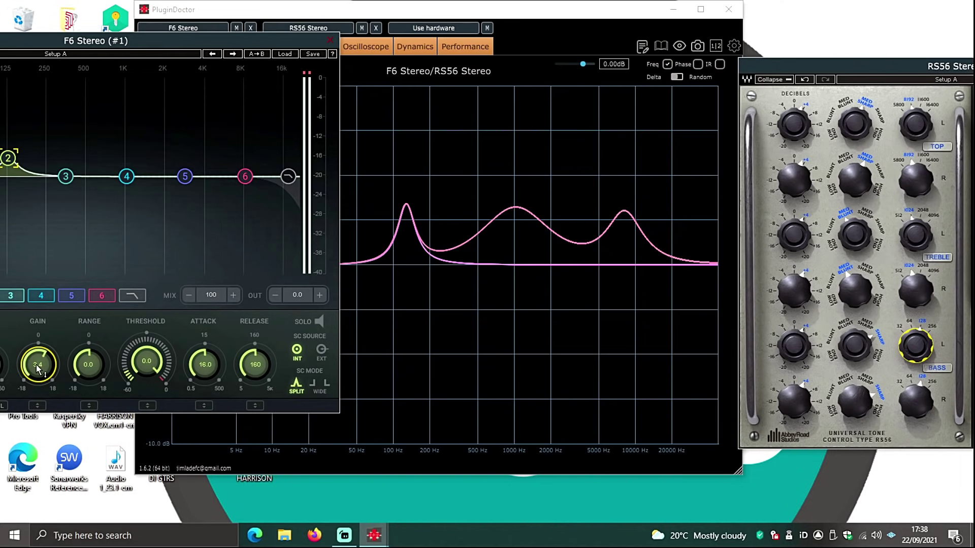
click(42, 296)
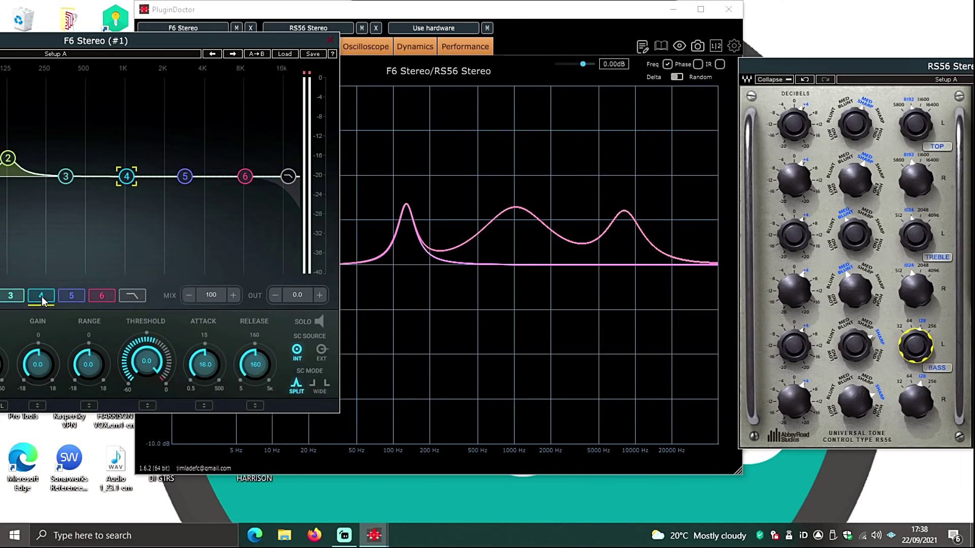
drag(38, 364, 38, 339)
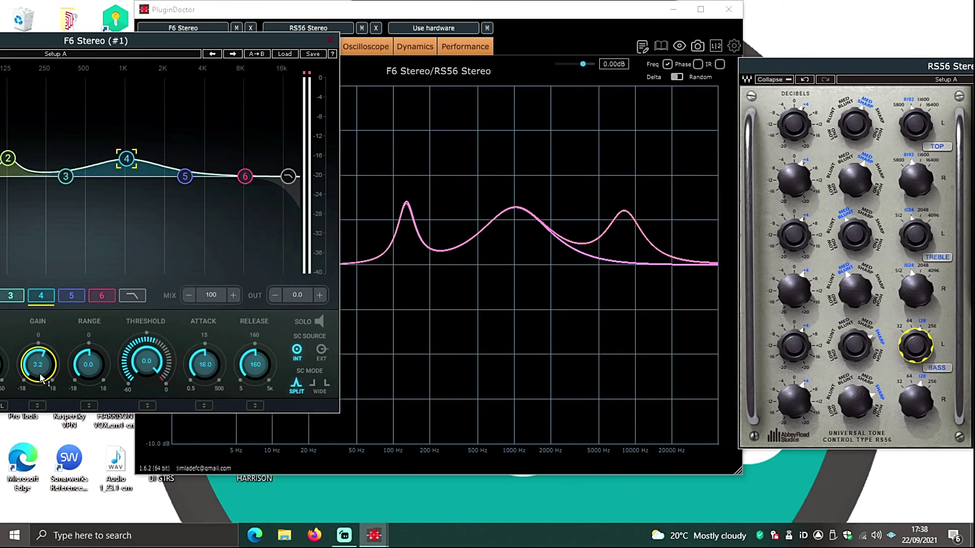
click(103, 299)
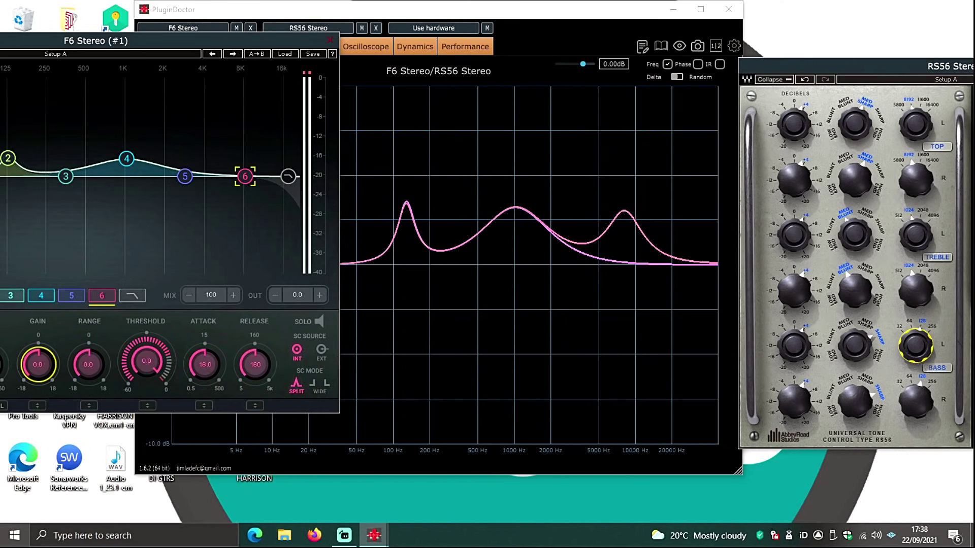
drag(38, 365, 38, 344)
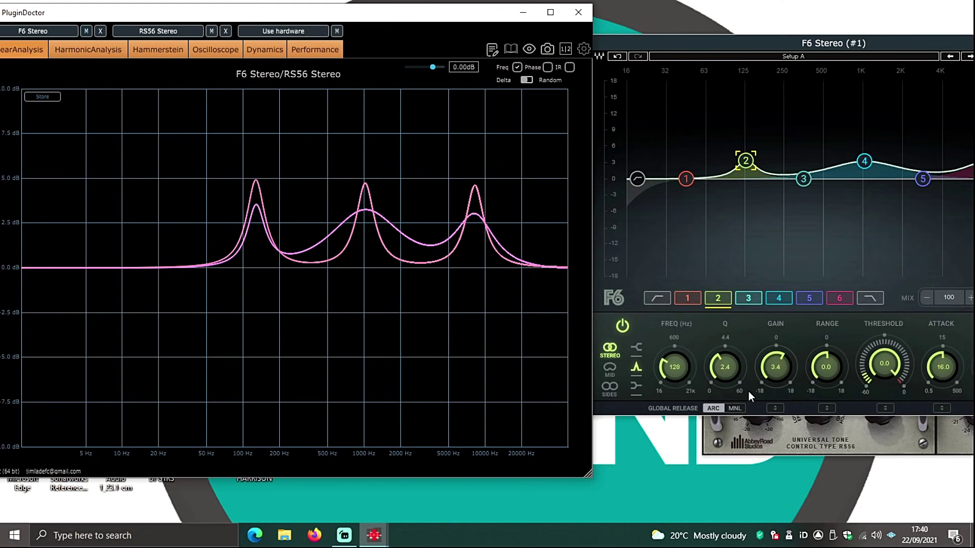
- Set the Q of F6's band 4 at 1024 Hz to 2.4
click(773, 298)
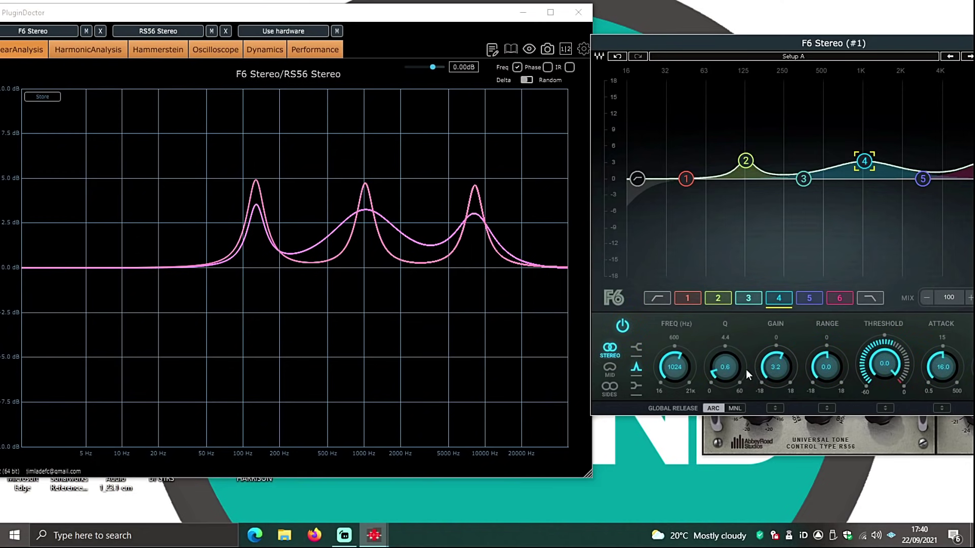
click(721, 375)
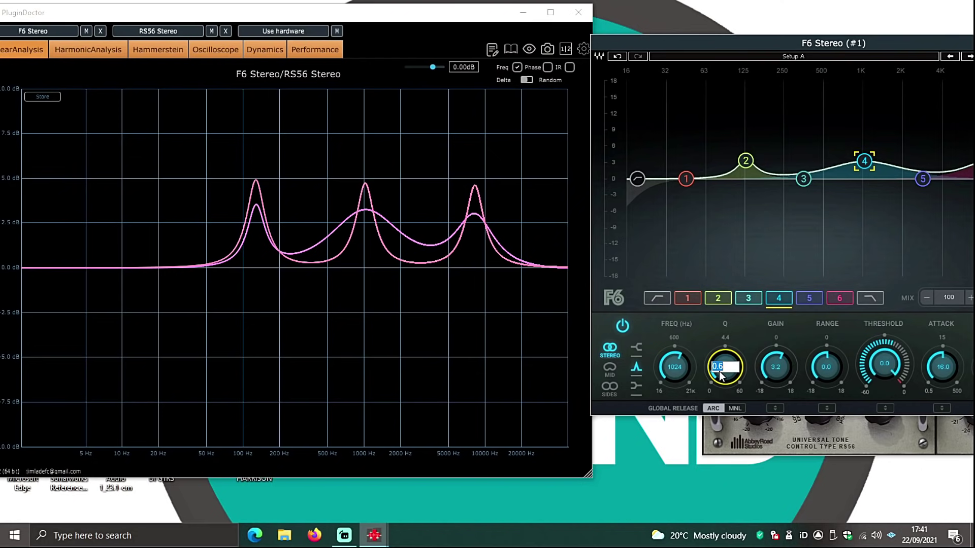
text(2.4)
key(Return)
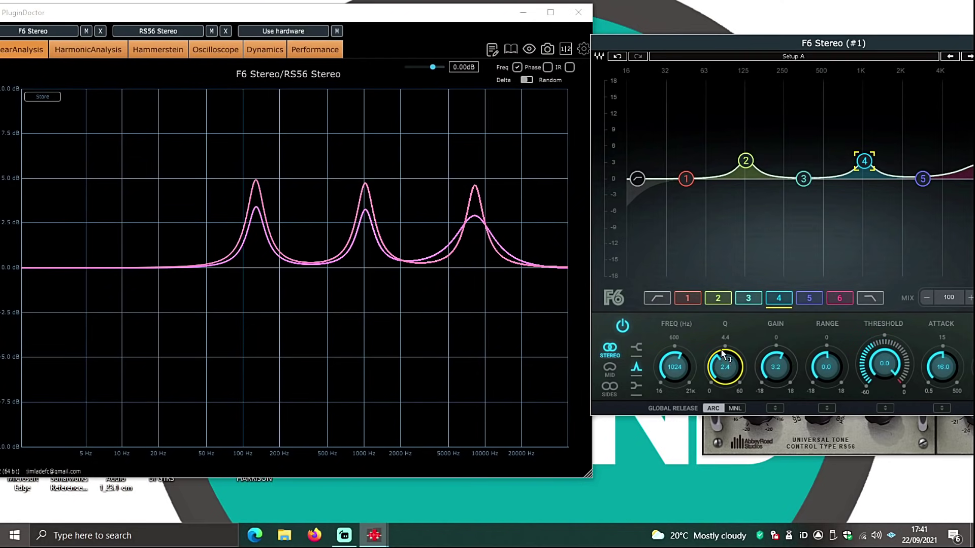
- Set the Q of F6's band 6 at 8192 Hz to 2.4
click(831, 304)
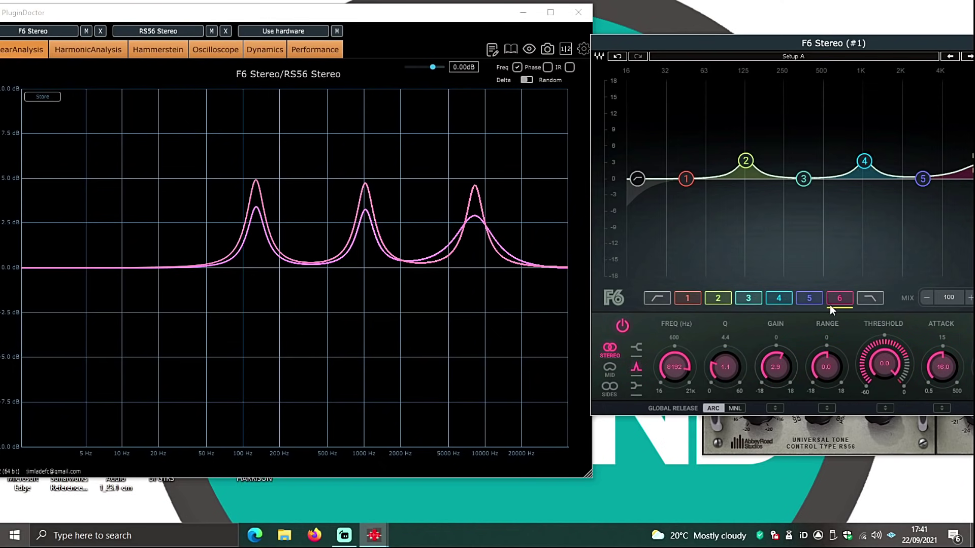
click(733, 368)
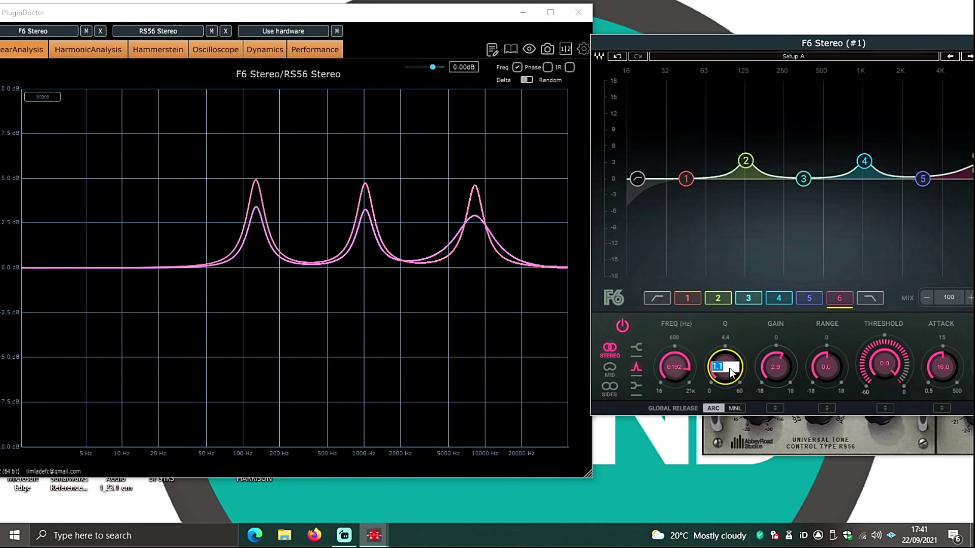
text(2.4)
key(Return)
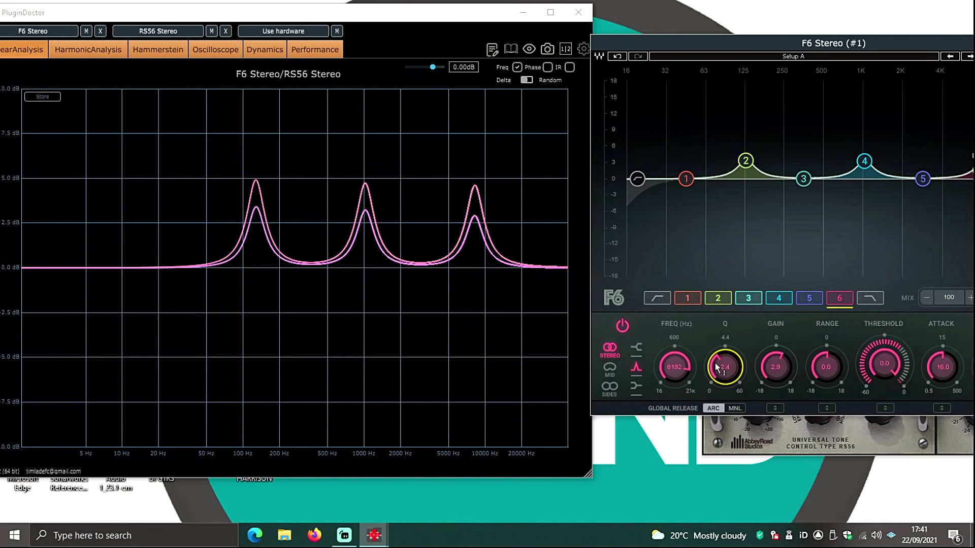
- Raise the F6 gains to match the RS56 peaks: band 6 to 4.5 dB, band 4 to 4.6 dB and band 2 to 4.8 dB
click(780, 367)
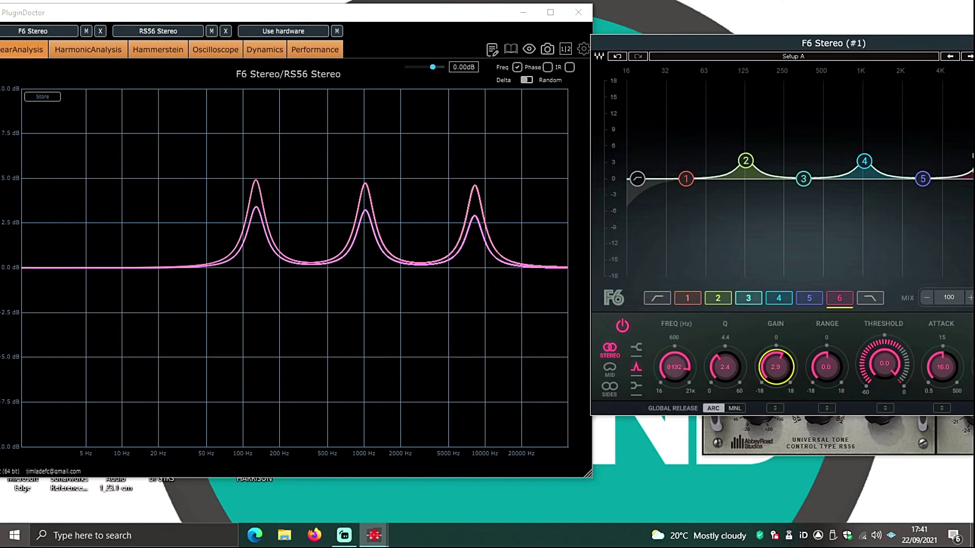
drag(780, 367, 780, 353)
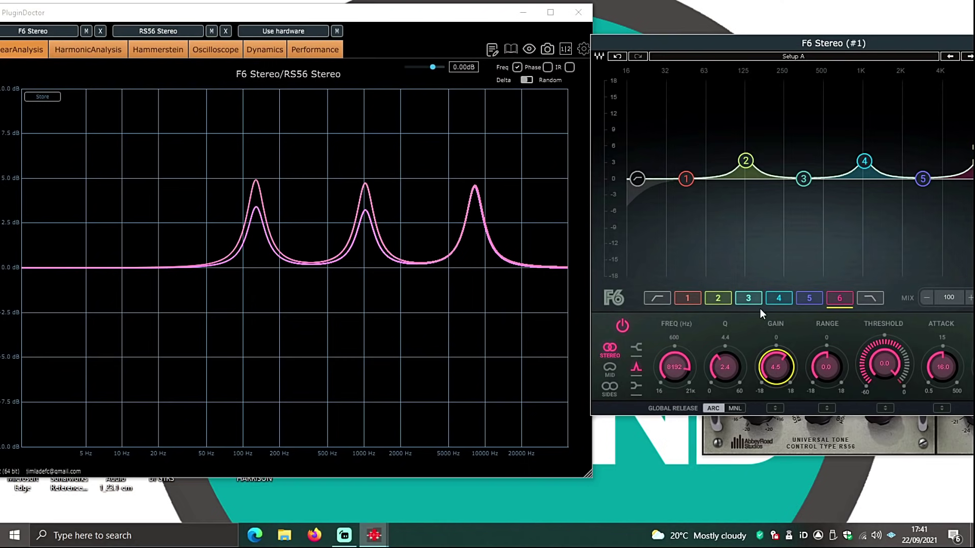
click(777, 299)
drag(775, 364, 775, 356)
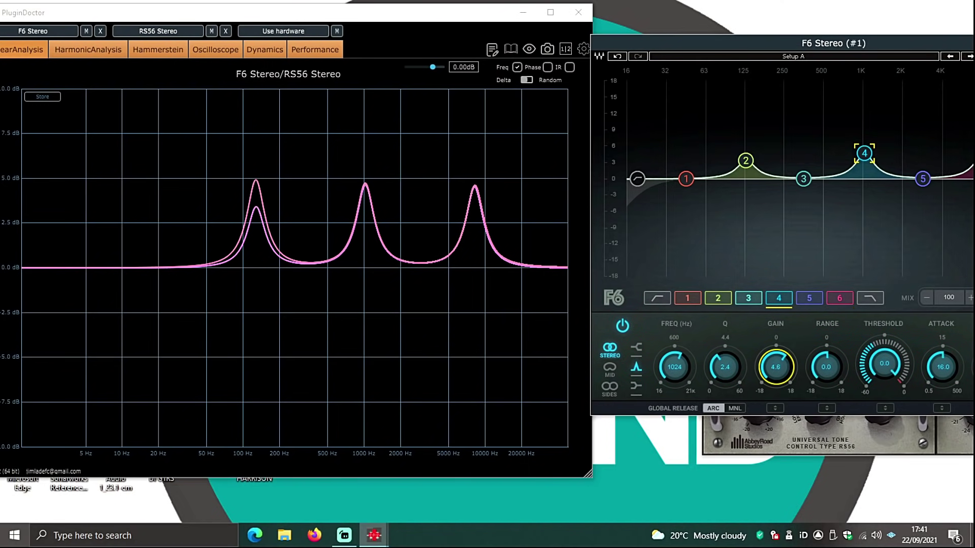
click(709, 298)
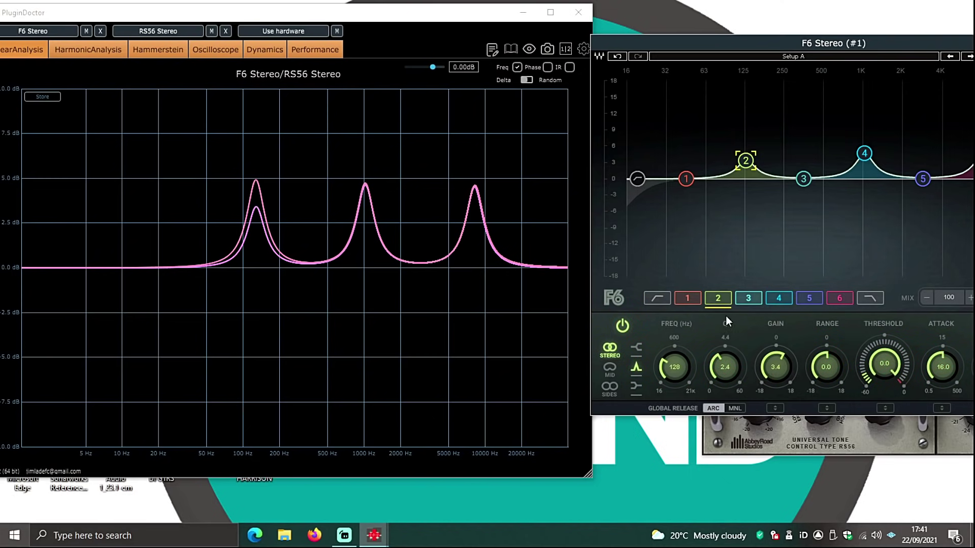
drag(766, 371, 767, 366)
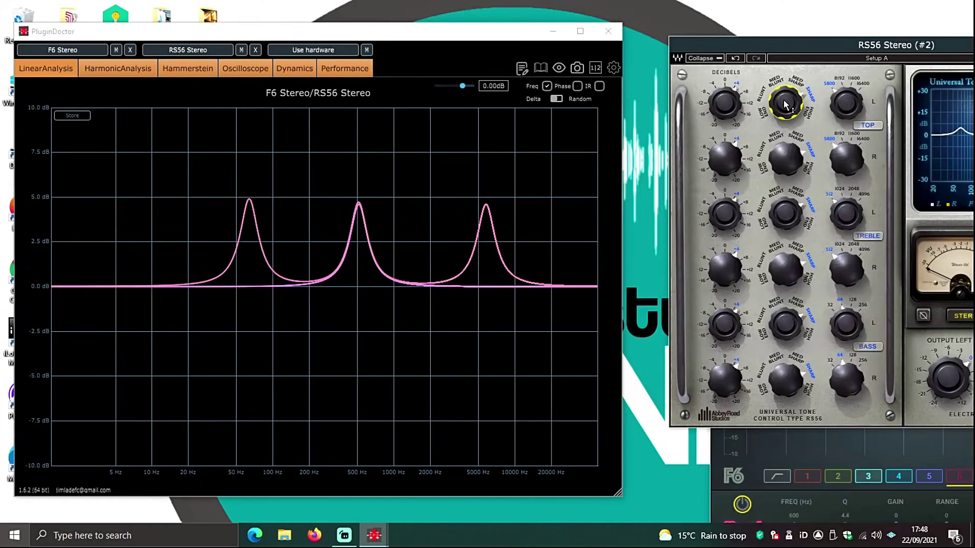
- Change the curve shapes of RS56 Stereo, setting the Top band to High End and the Bass band to Low End
drag(785, 102, 785, 96)
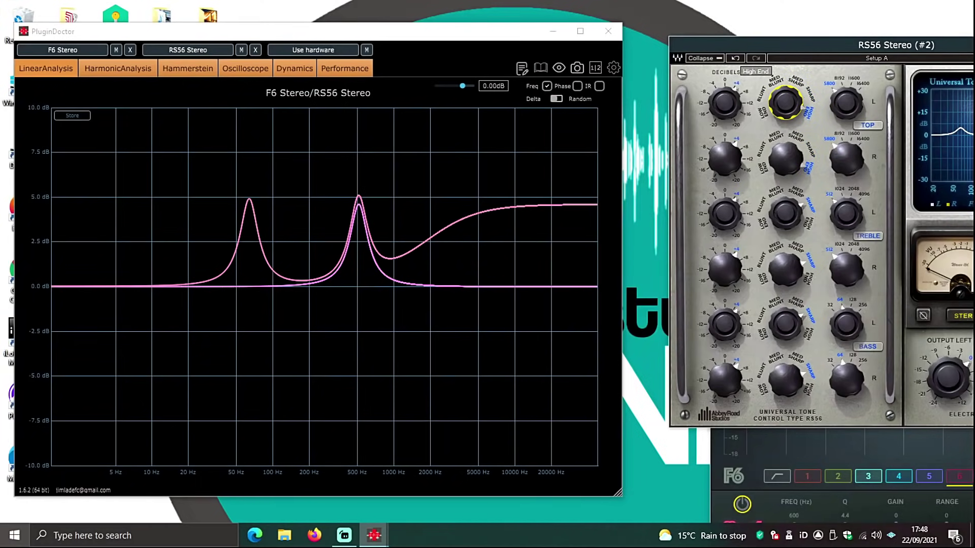
click(764, 386)
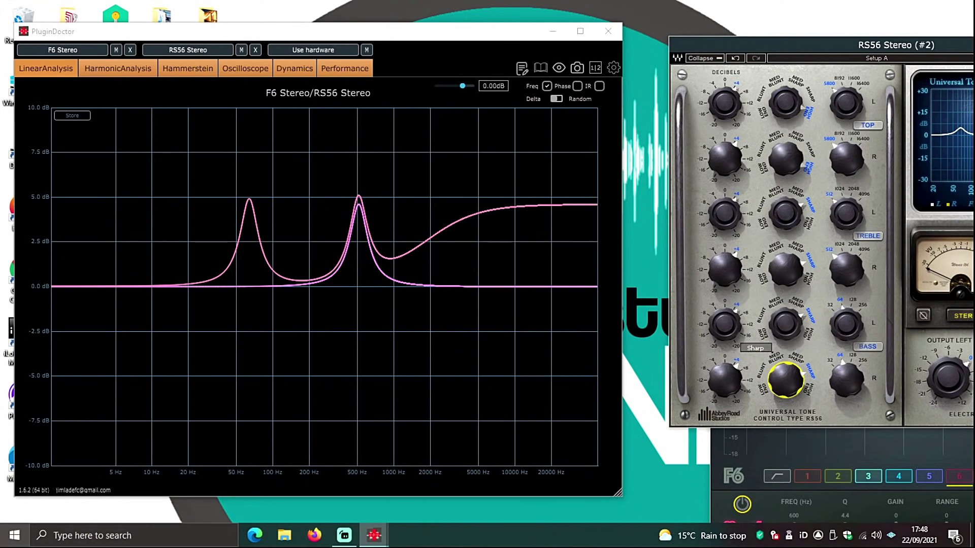
- Enable bands 1 and 6 of F6 Stereo to reproduce the RS56 low and high shelves
click(811, 443)
click(664, 331)
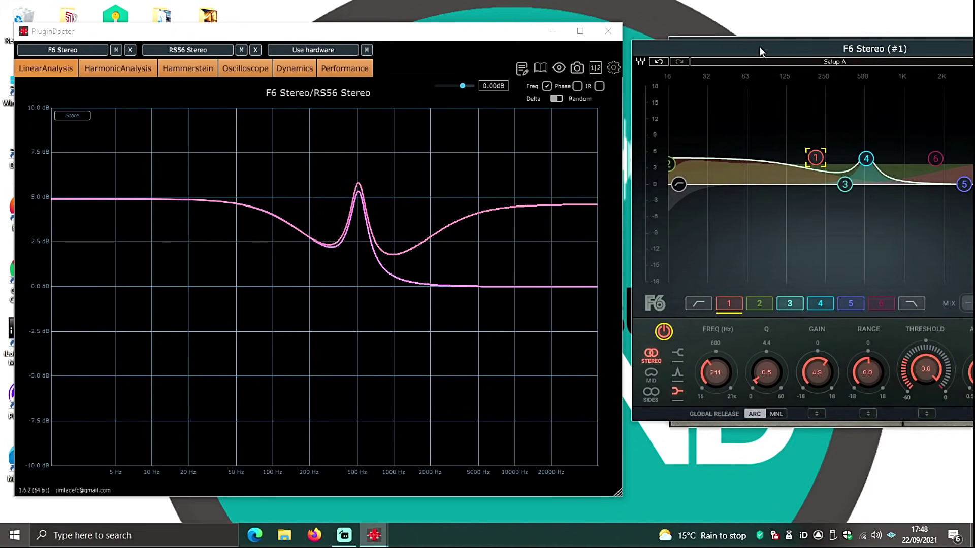
drag(759, 46, 562, 58)
click(677, 317)
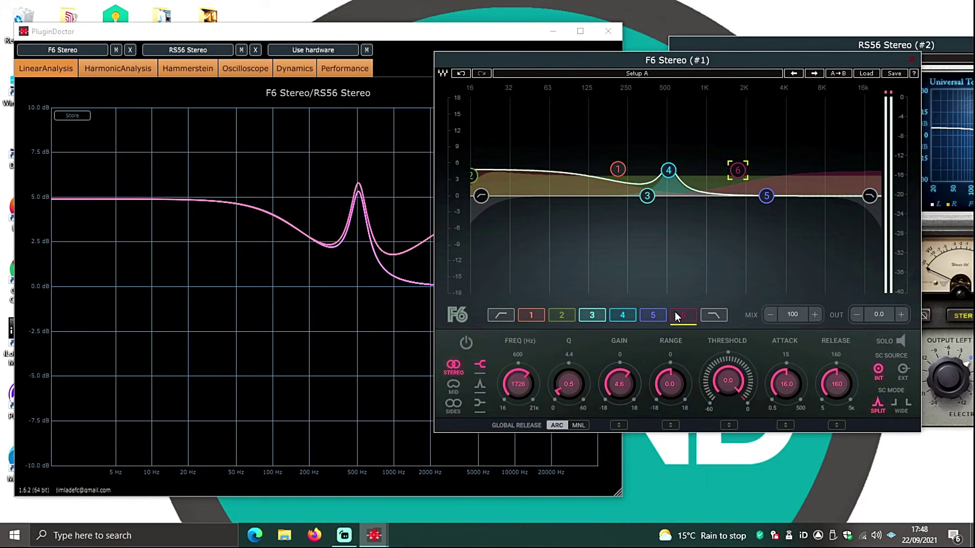
click(470, 343)
drag(551, 55, 819, 70)
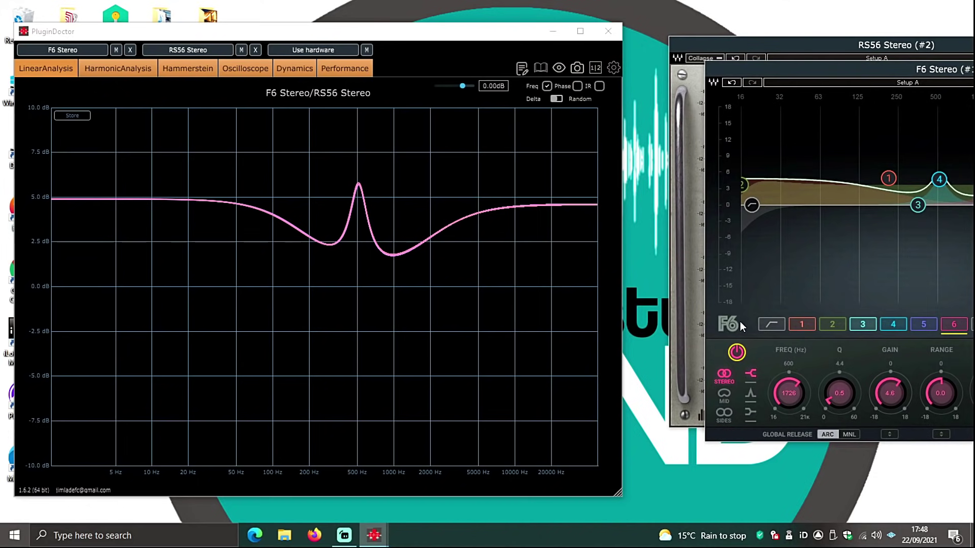
- Show the phase response instead of the frequency response and repeatedly mute and unmute RS56 Stereo to compare both plugins' phase curves
click(577, 85)
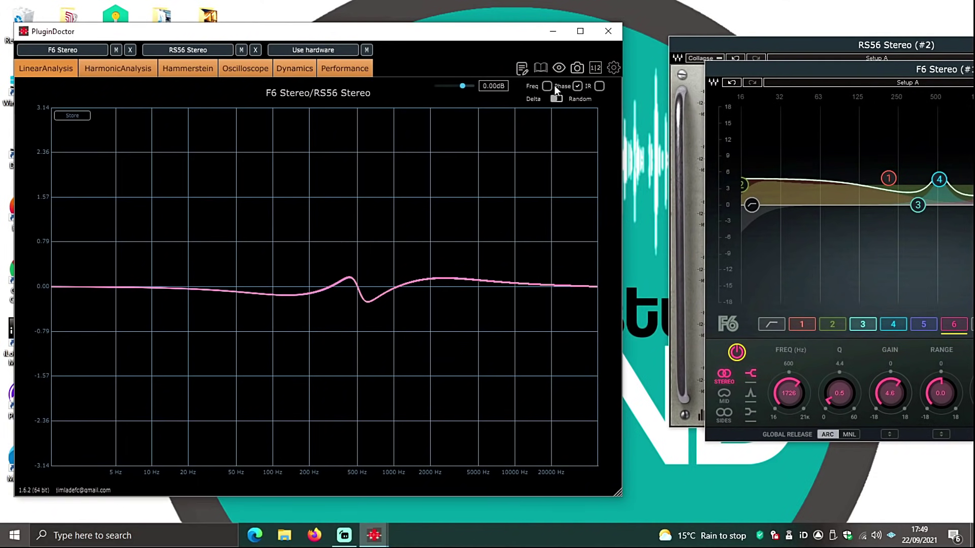
click(243, 49)
click(241, 51)
click(240, 50)
click(240, 51)
click(240, 50)
click(240, 50)
click(239, 50)
click(240, 50)
click(240, 50)
click(240, 50)
click(240, 50)
click(240, 50)
click(241, 51)
click(546, 86)
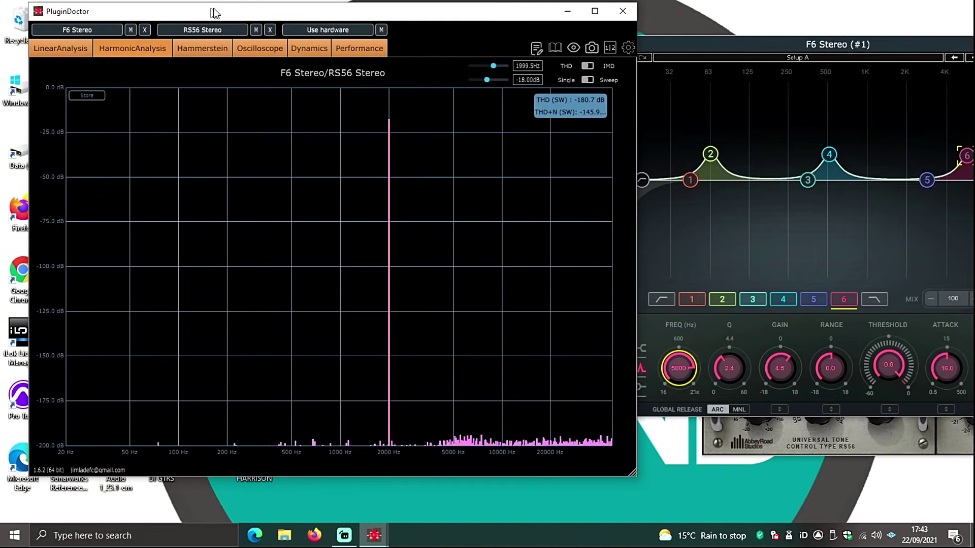
- Mute and unmute F6 Stereo and RS56 Stereo in turn in the harmonic analysis to compare their harmonics
drag(191, 10, 231, 13)
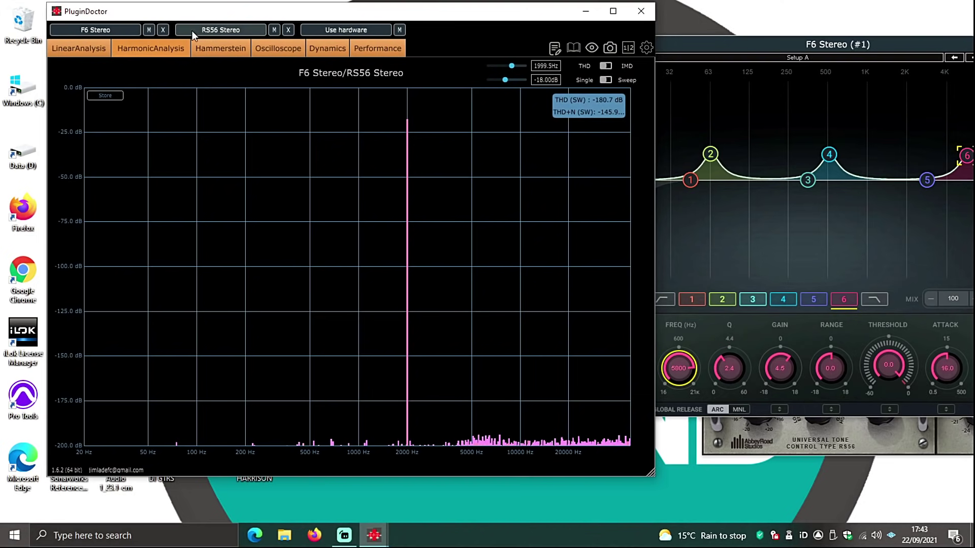
click(148, 30)
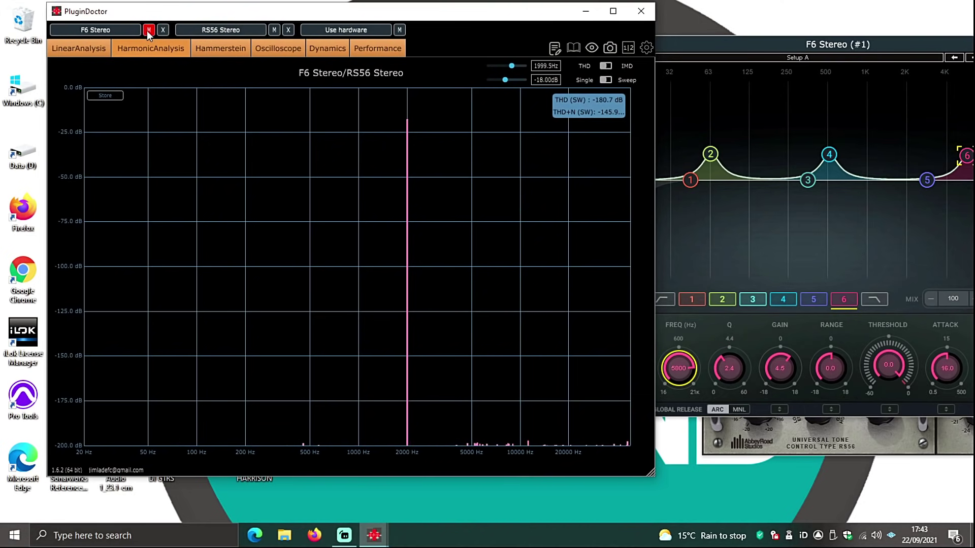
click(273, 30)
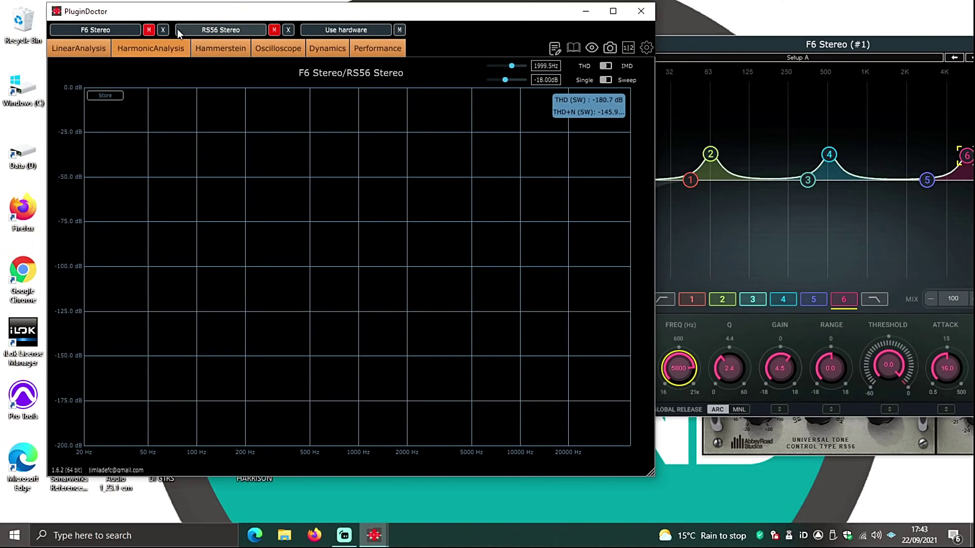
click(148, 30)
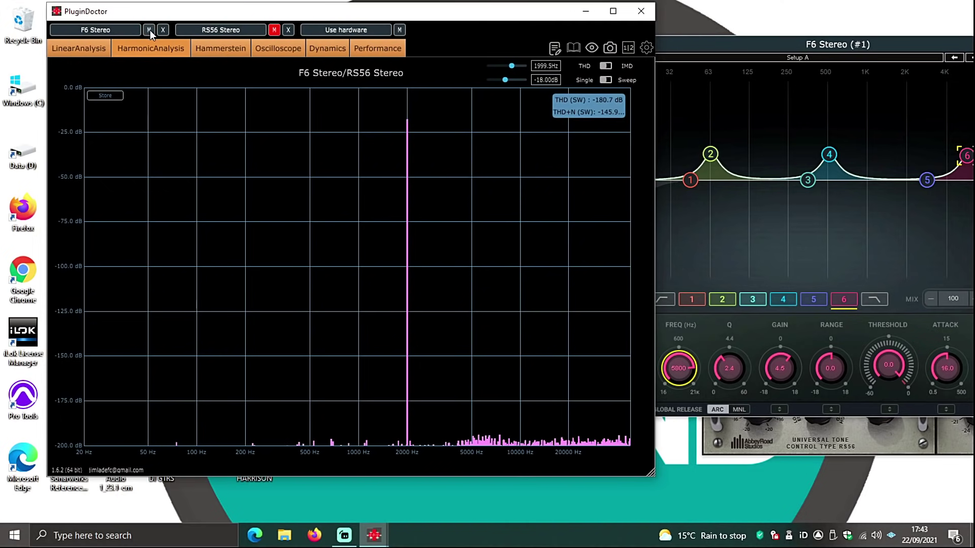
click(150, 30)
click(274, 30)
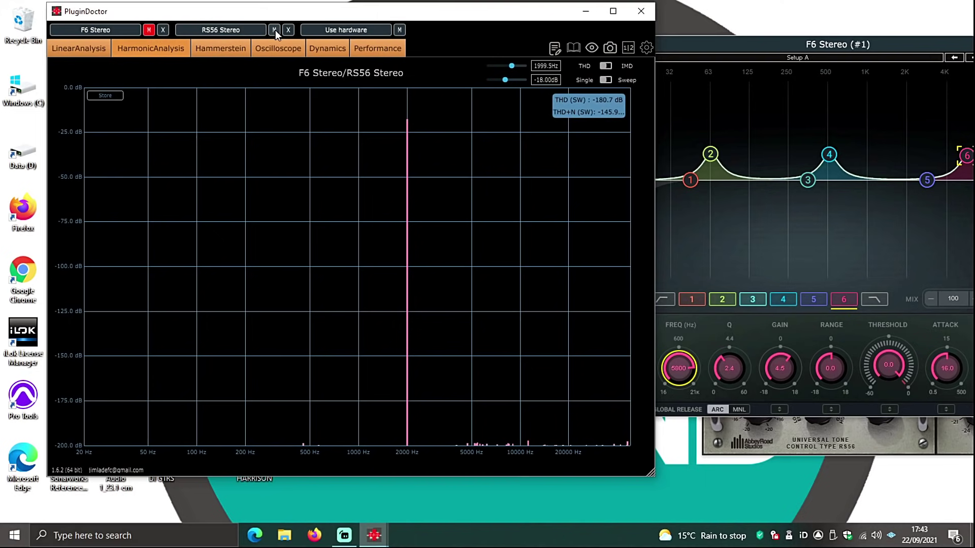
click(275, 30)
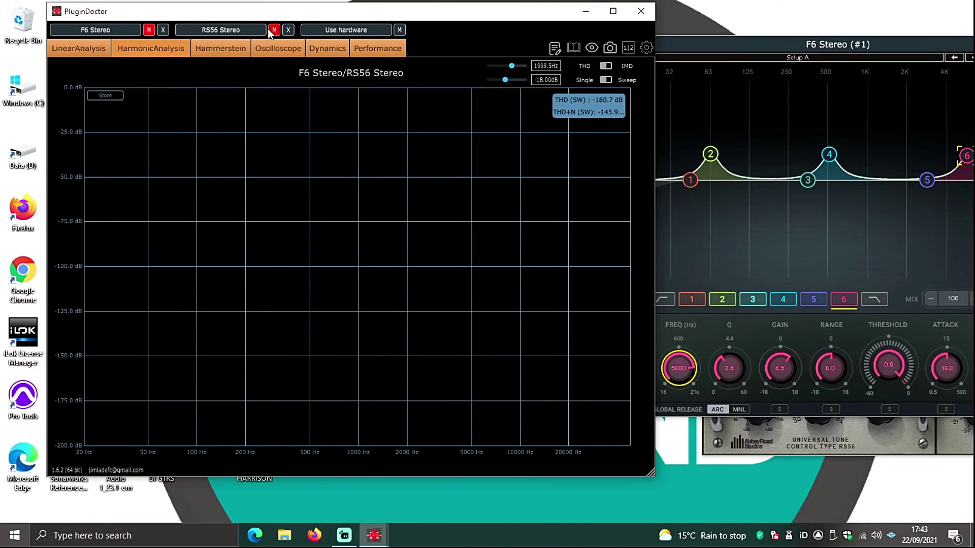
click(148, 31)
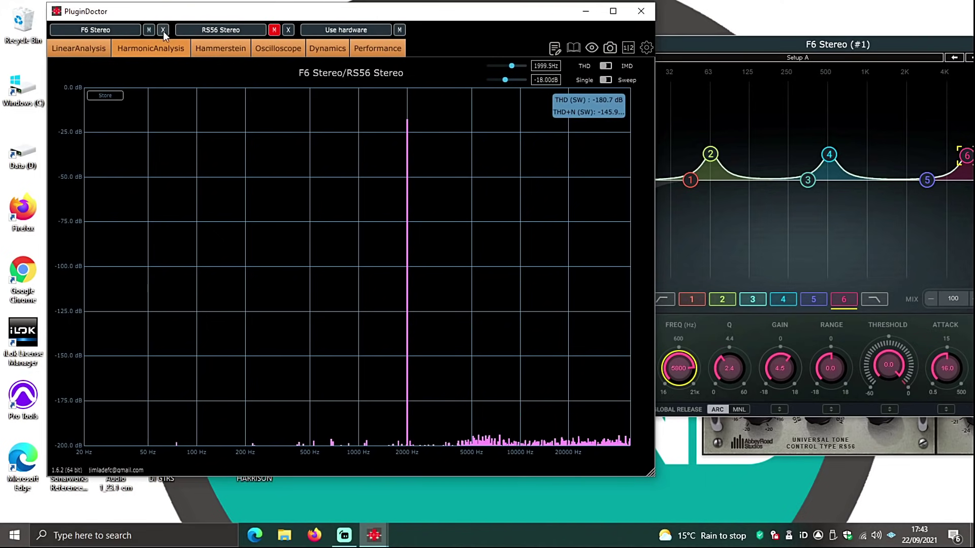
click(273, 32)
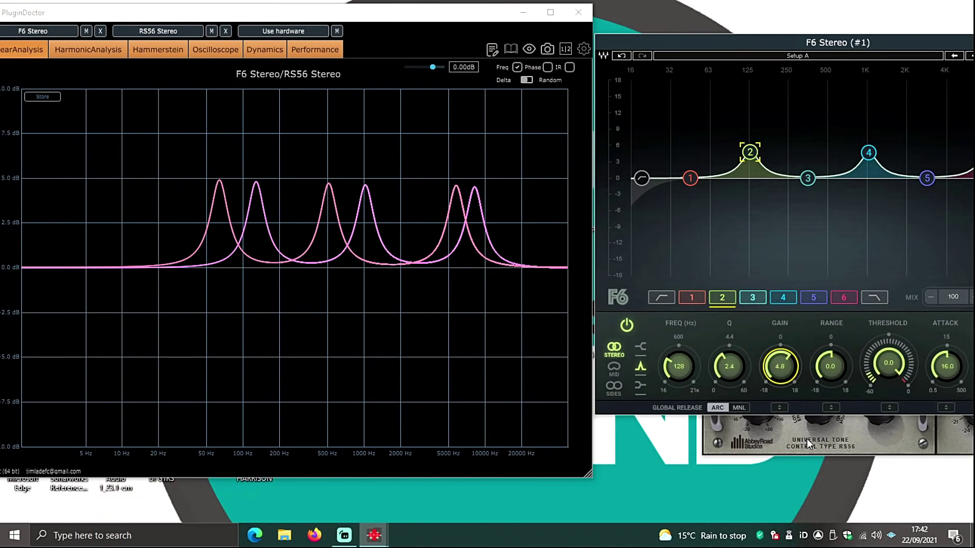
- Check the RS56 Bass frequency and set the frequency of F6's band 2 to 64 Hz
click(807, 439)
click(660, 42)
click(684, 368)
click(684, 368)
text(64)
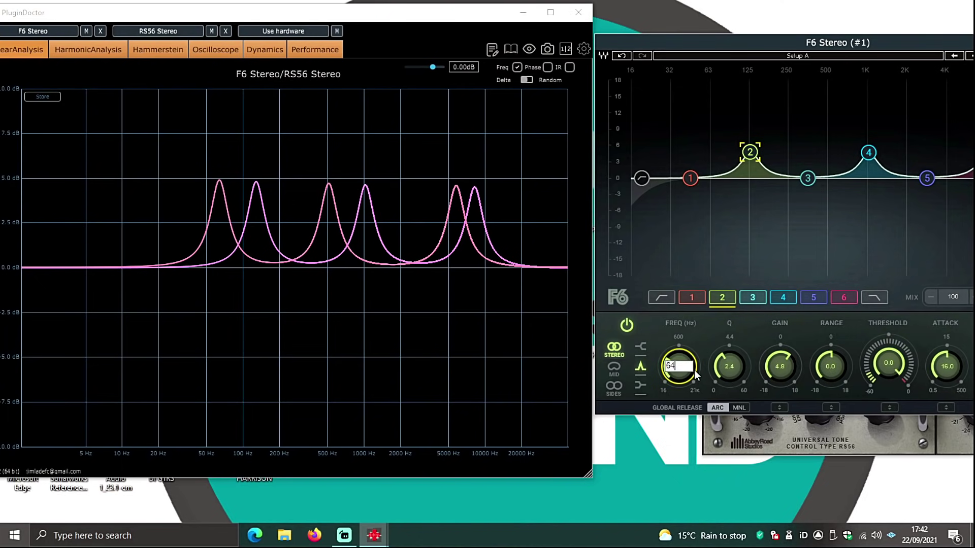
key(Return)
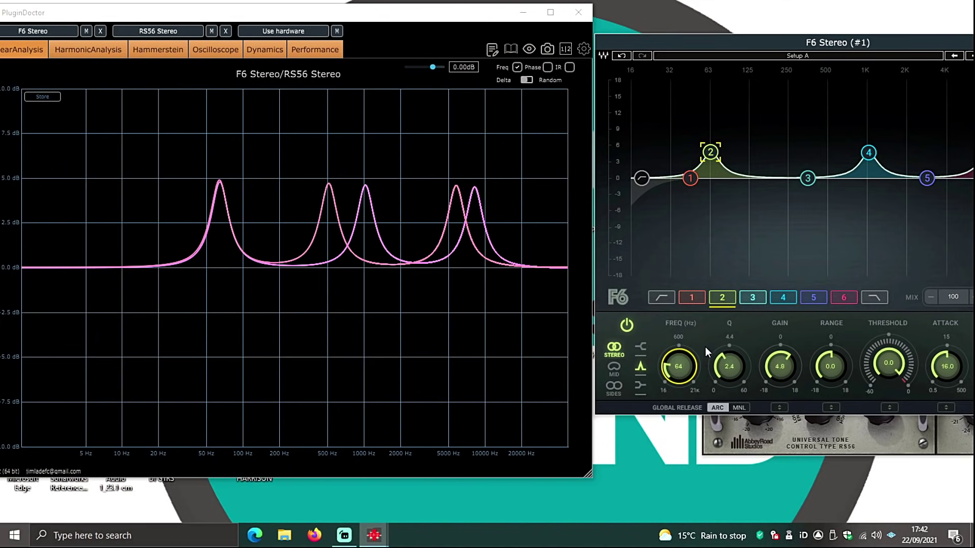
- Check the RS56 Treble frequency and set the frequency of F6's band 4 to 512 Hz
click(776, 430)
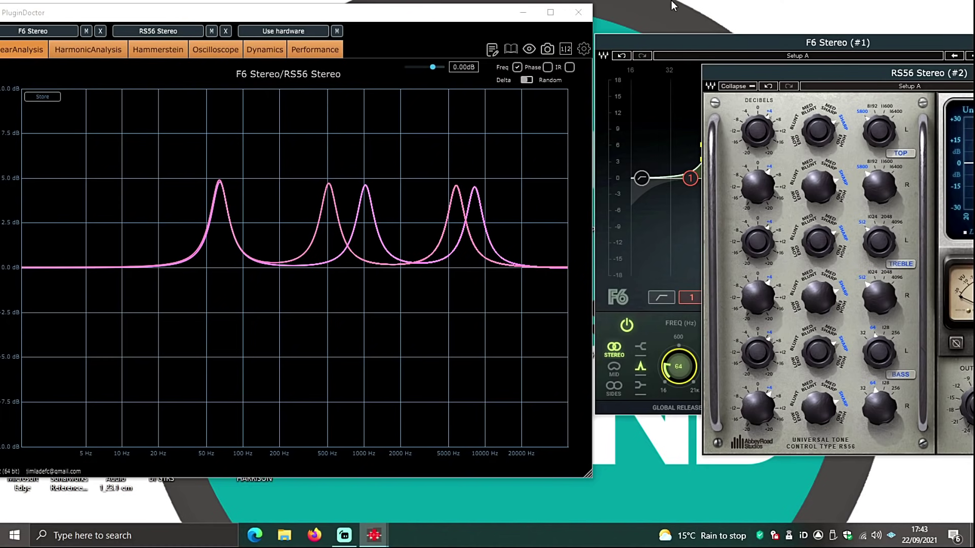
click(675, 45)
click(783, 302)
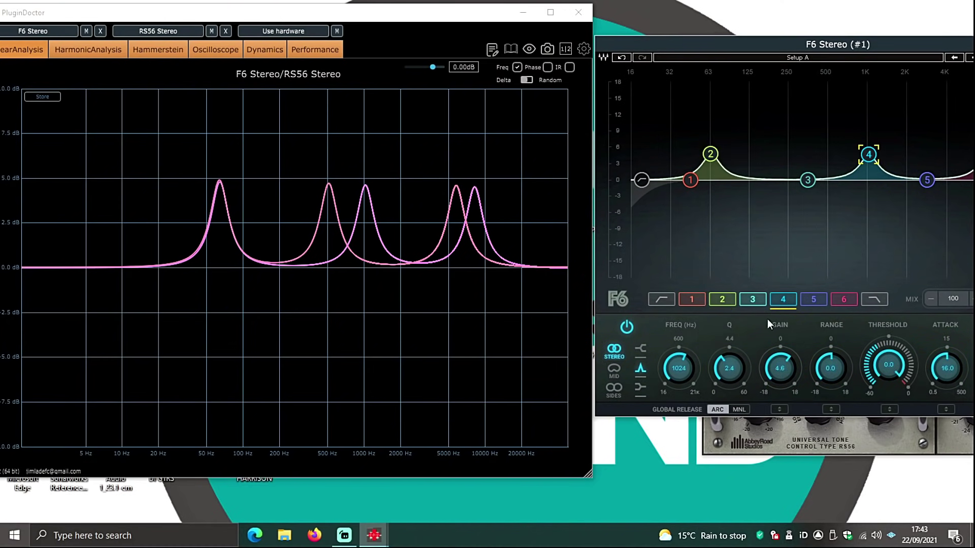
double_click(680, 371)
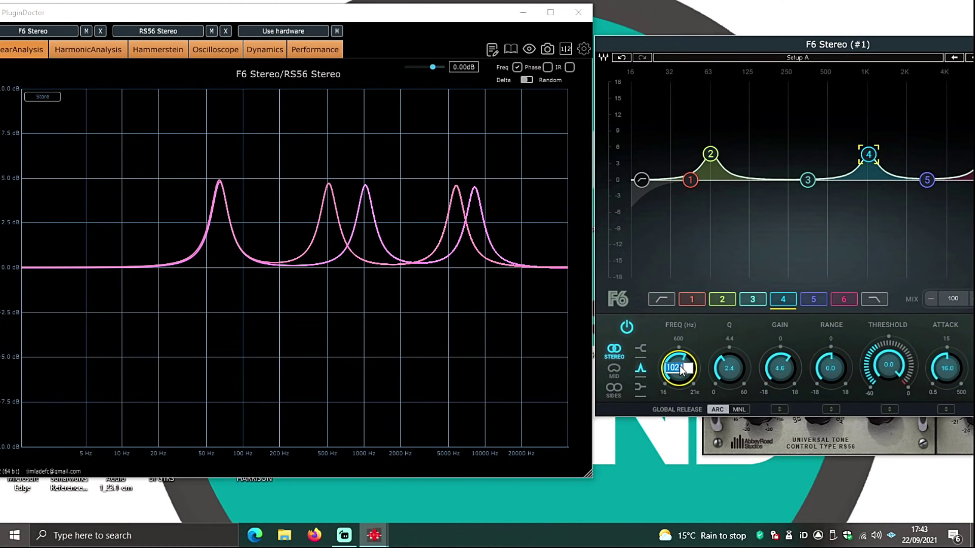
text(5)
key(Return)
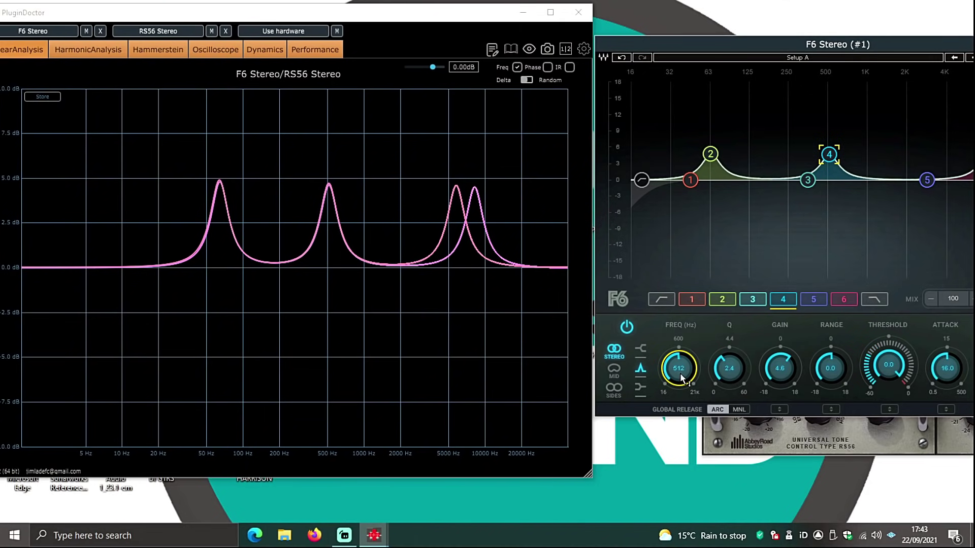
- Check the RS56 Top frequency and set the frequency of F6's band 6 to 5800 Hz
click(789, 442)
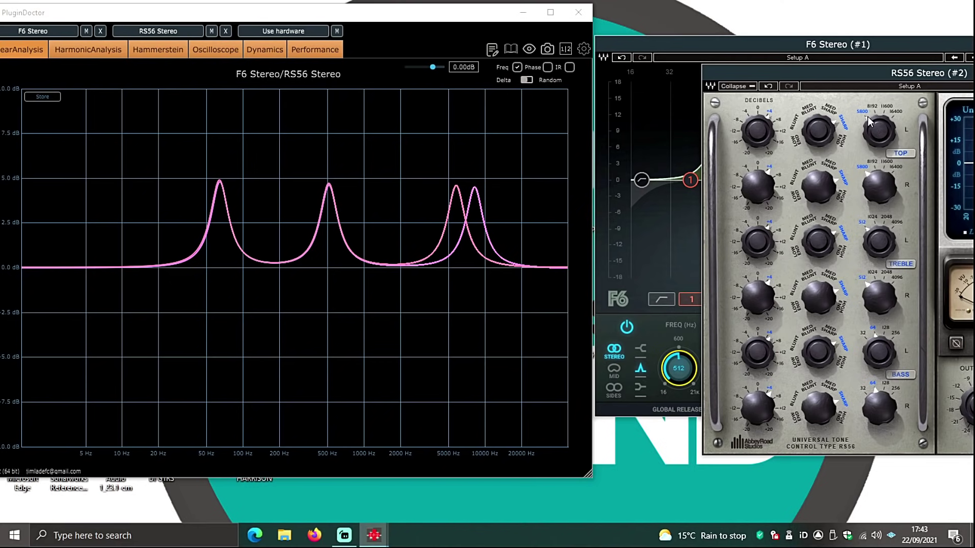
click(738, 49)
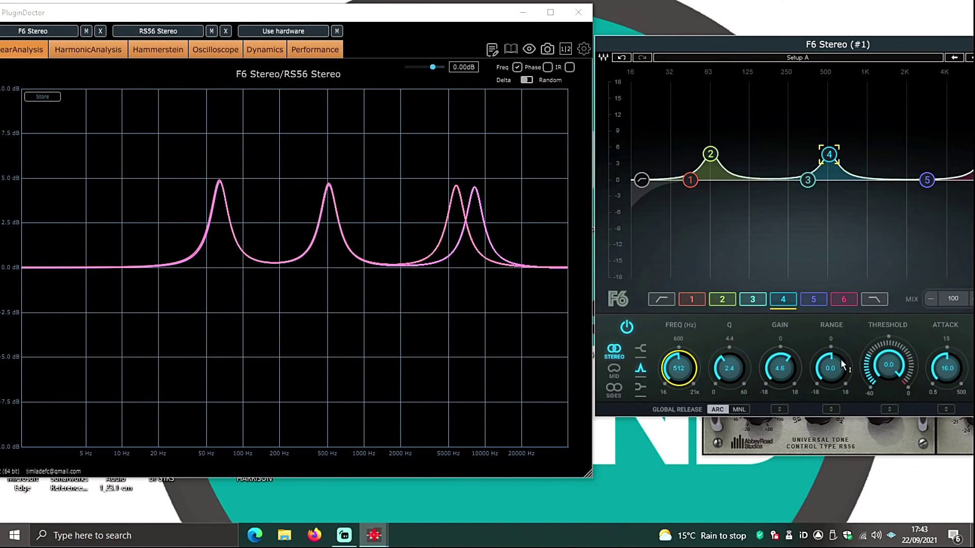
click(843, 299)
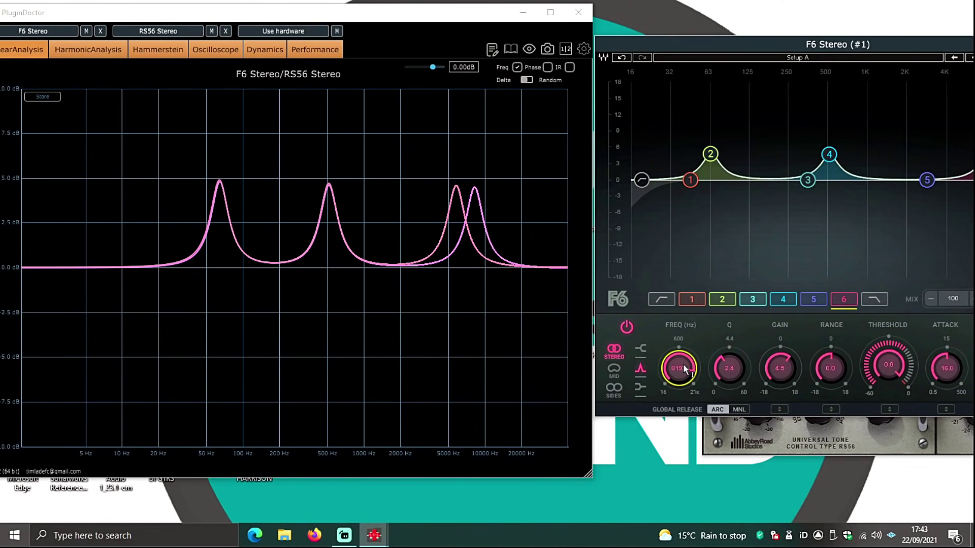
text(5800)
key(Return)
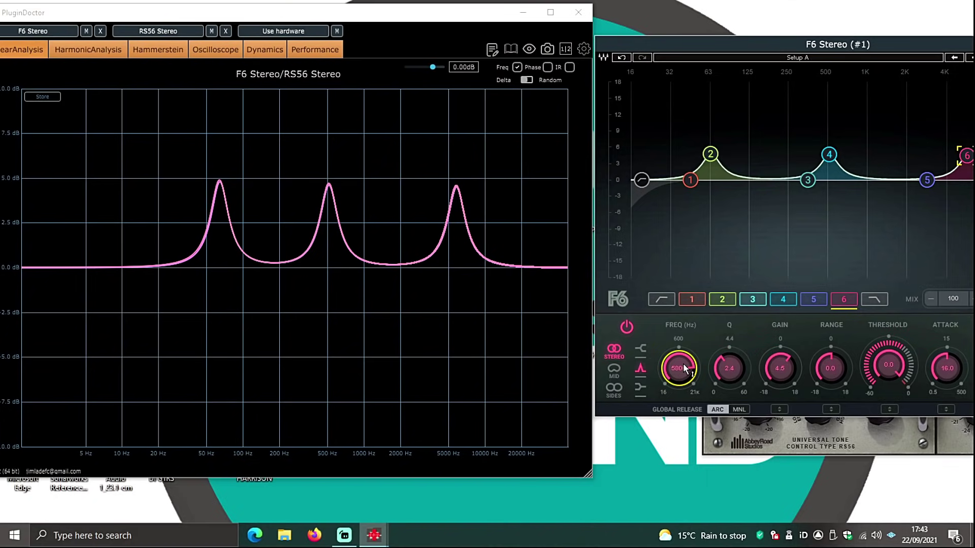